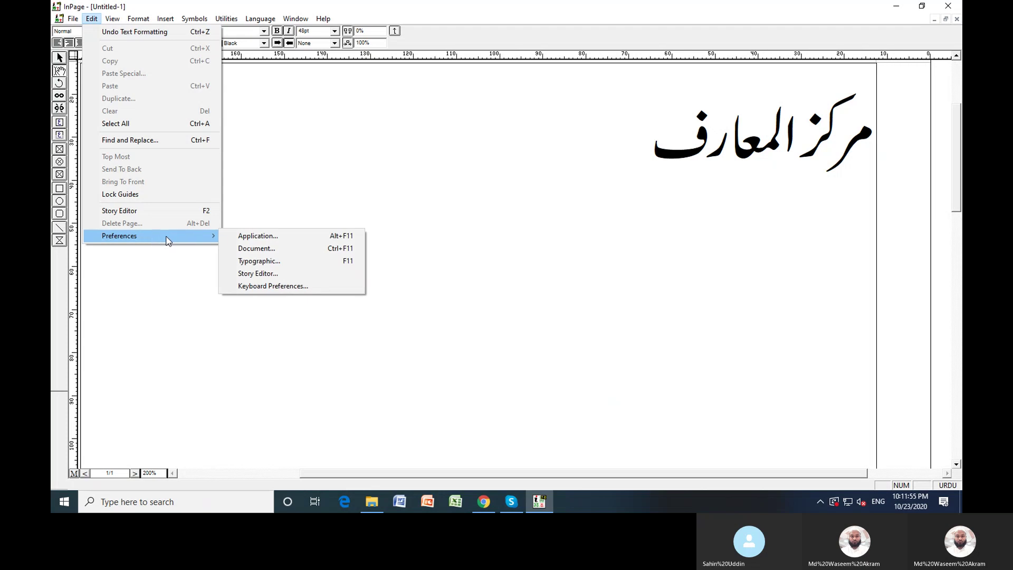
Step: Examine the options in the Application Preferences, including the arrow keys movement distance, and close them without changes
click(255, 236)
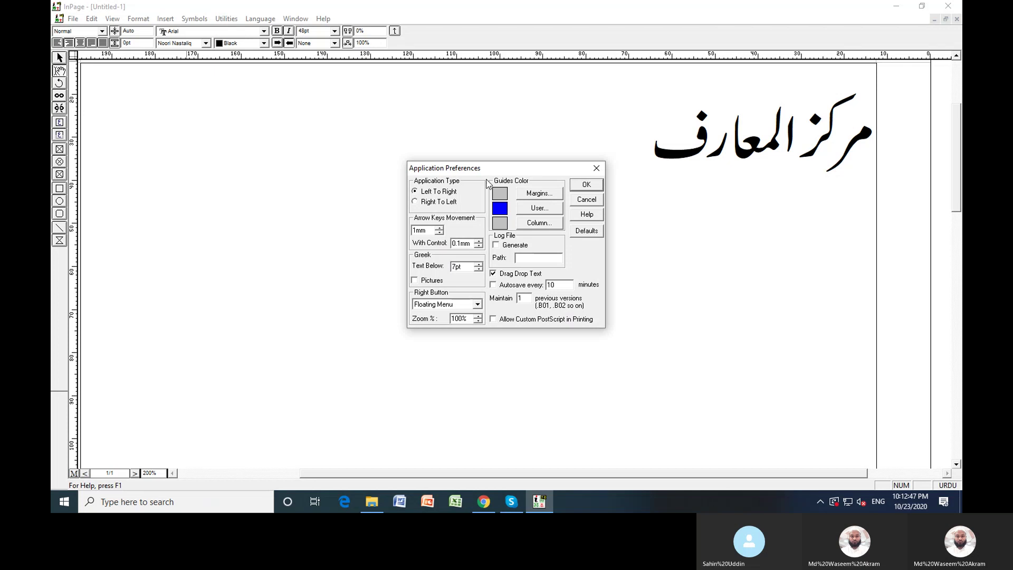
click(590, 202)
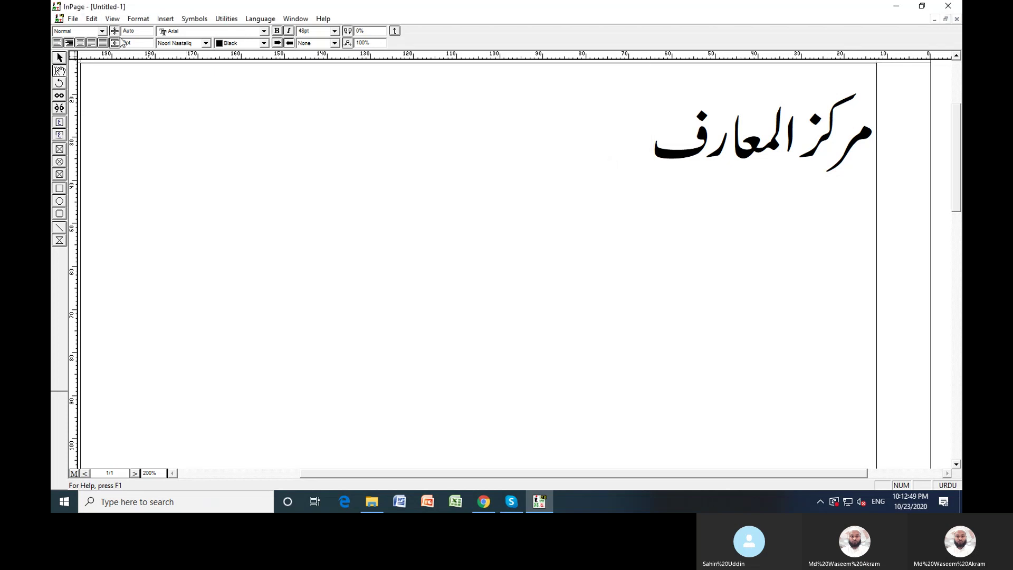
click(91, 19)
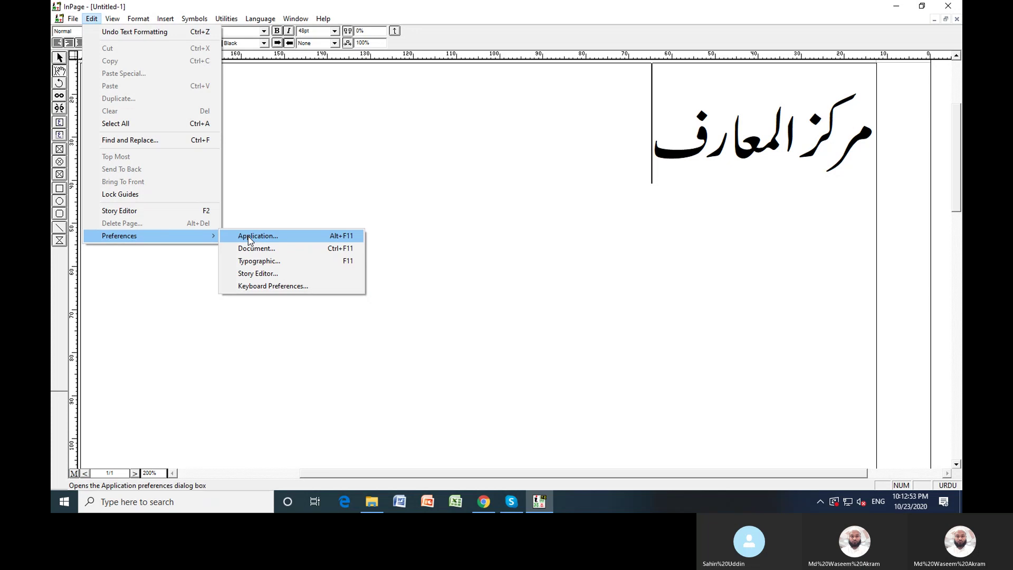
click(250, 238)
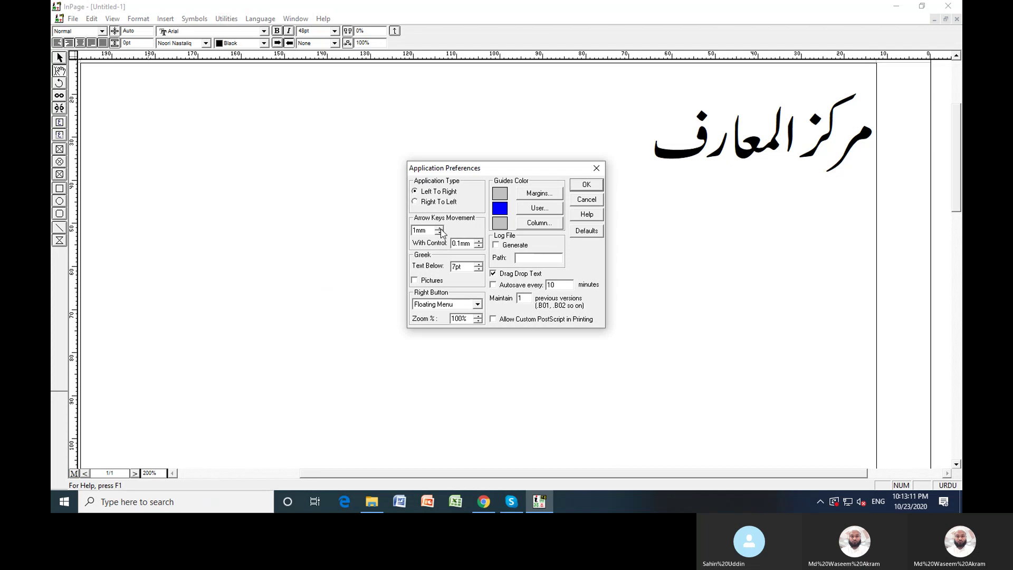
click(574, 200)
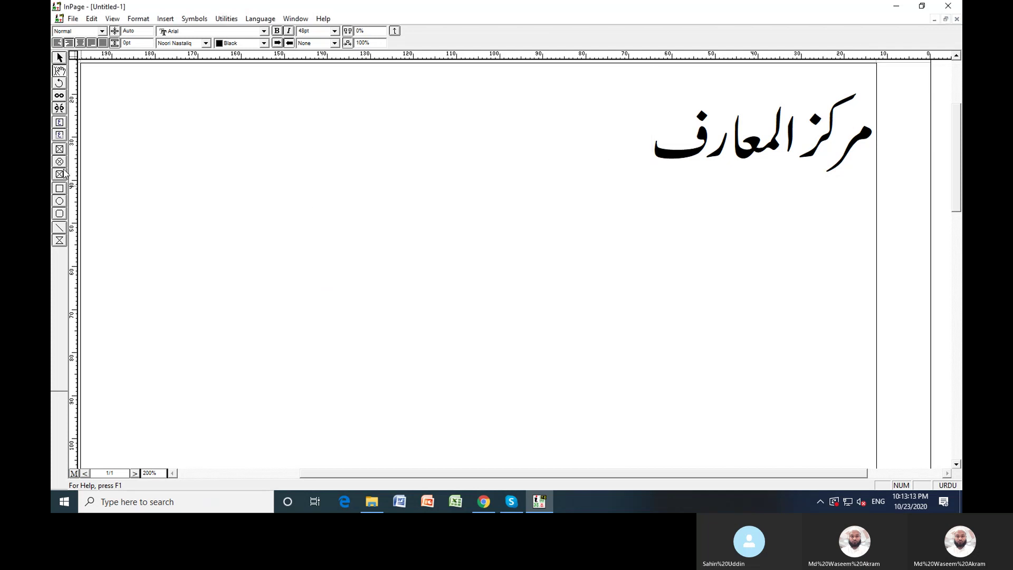
Step: Draw a text box about 58 mm wide and 53 mm high beside the heading and move it about 17 mm right
click(61, 123)
drag(290, 251, 442, 375)
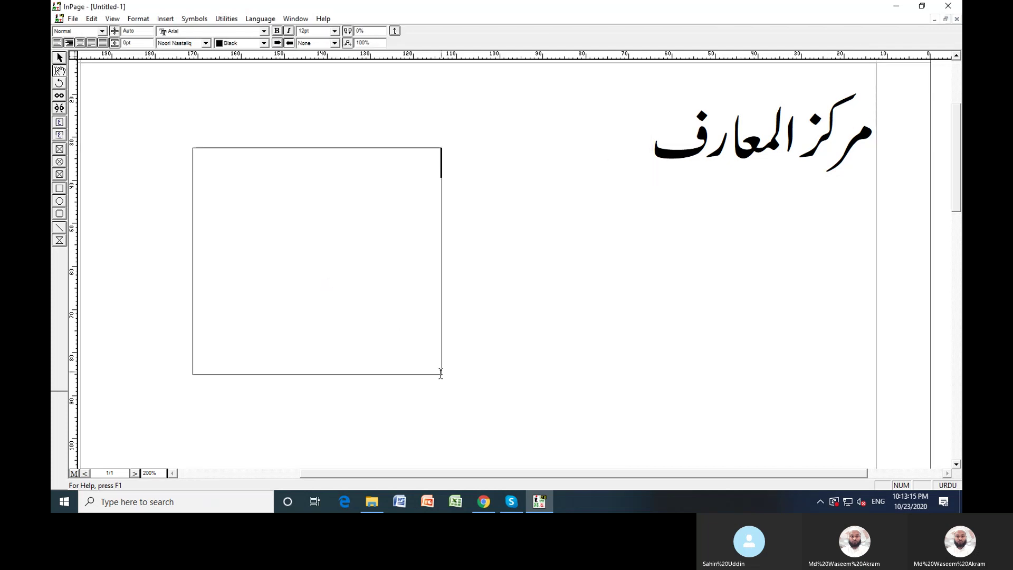
click(59, 58)
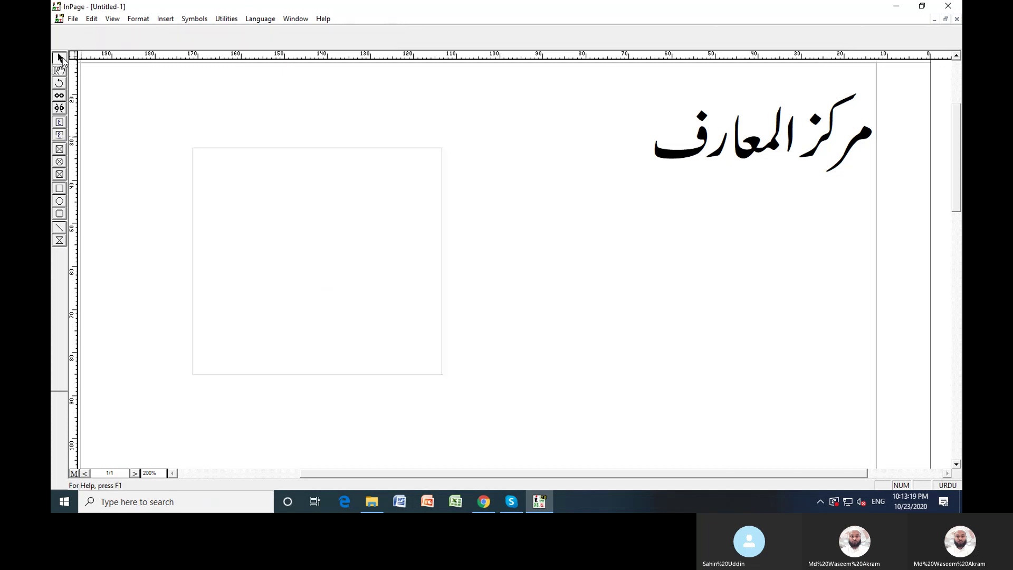
click(293, 179)
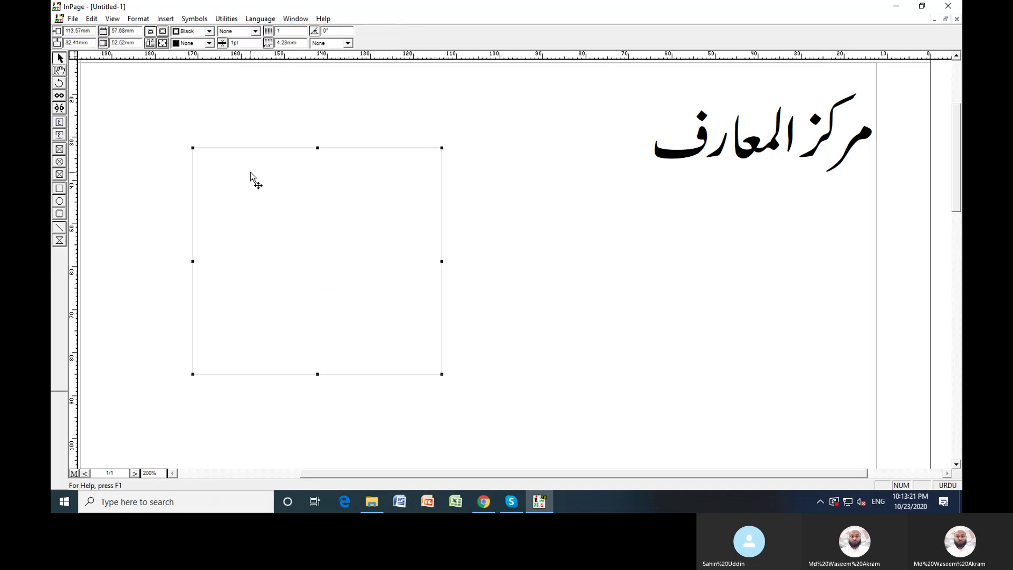
drag(250, 172, 322, 185)
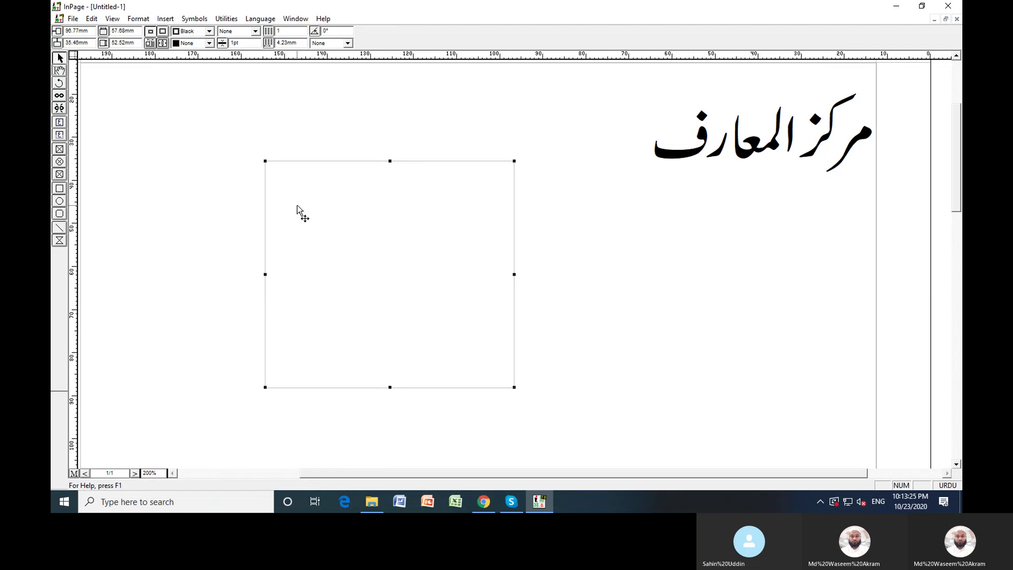
Step: Nudge the selected text box 11 mm to the right in 1 mm increments
key(Right)
key(Right)
key(Right)
key(Right)
key(Right)
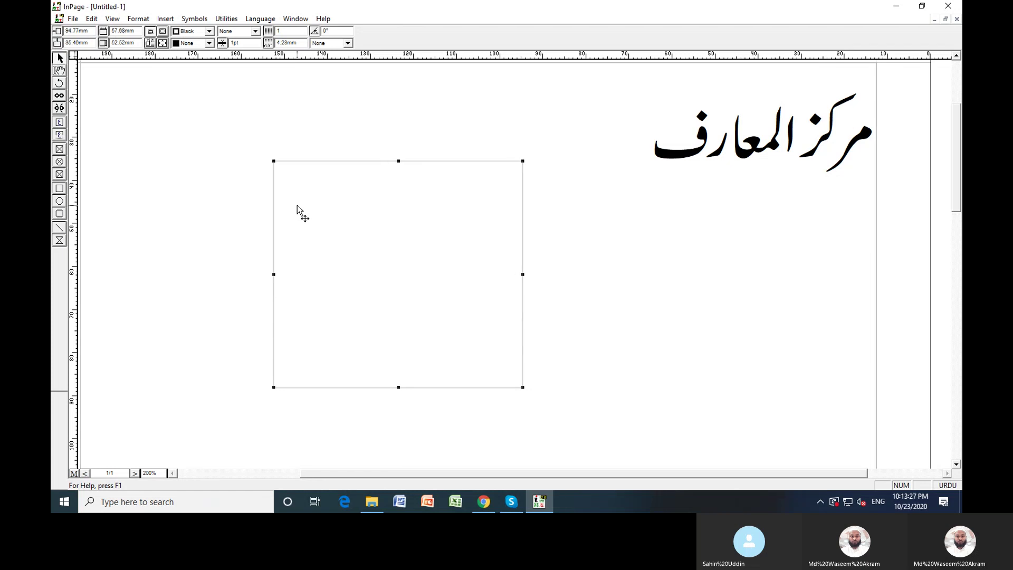
key(Right)
key(Right)
key(Right)
key(Right)
key(Right)
key(Right)
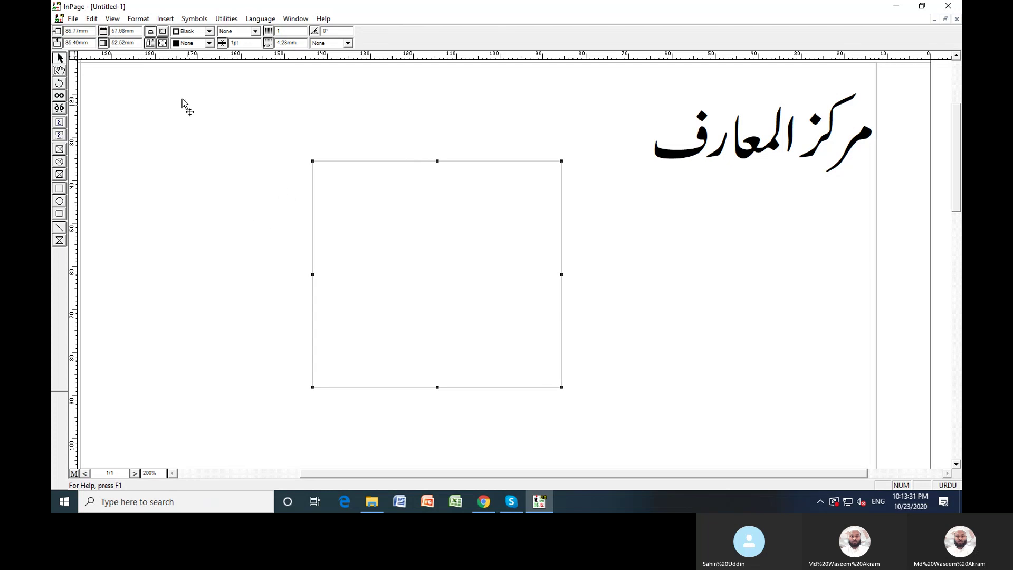
Step: Try out the arrow keys movement setting in the Application Preferences and discard the changes
click(92, 19)
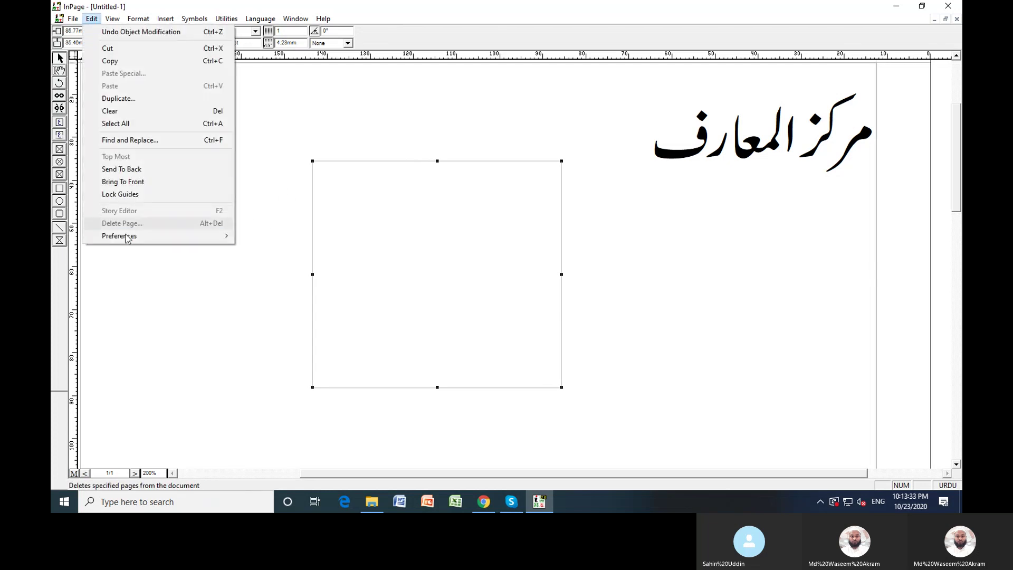
mouse_move(127, 236)
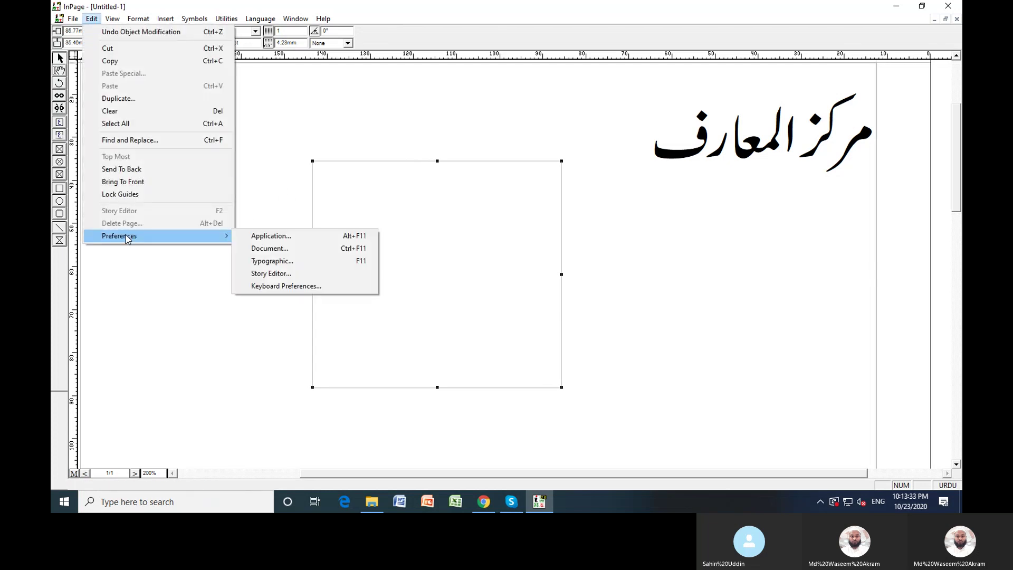
click(266, 237)
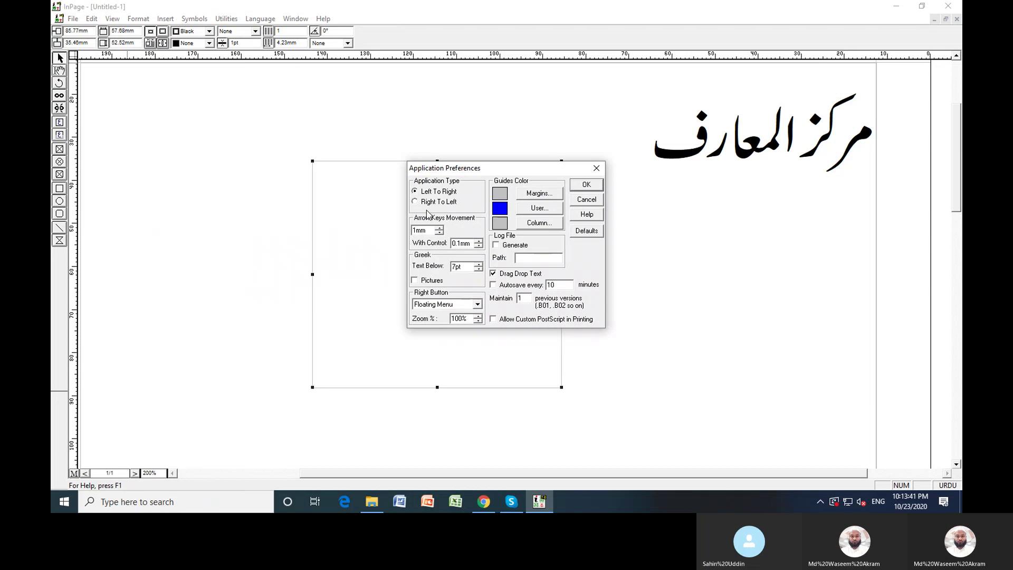
click(439, 228)
click(439, 228)
click(439, 228)
click(440, 233)
drag(467, 268, 448, 268)
click(585, 201)
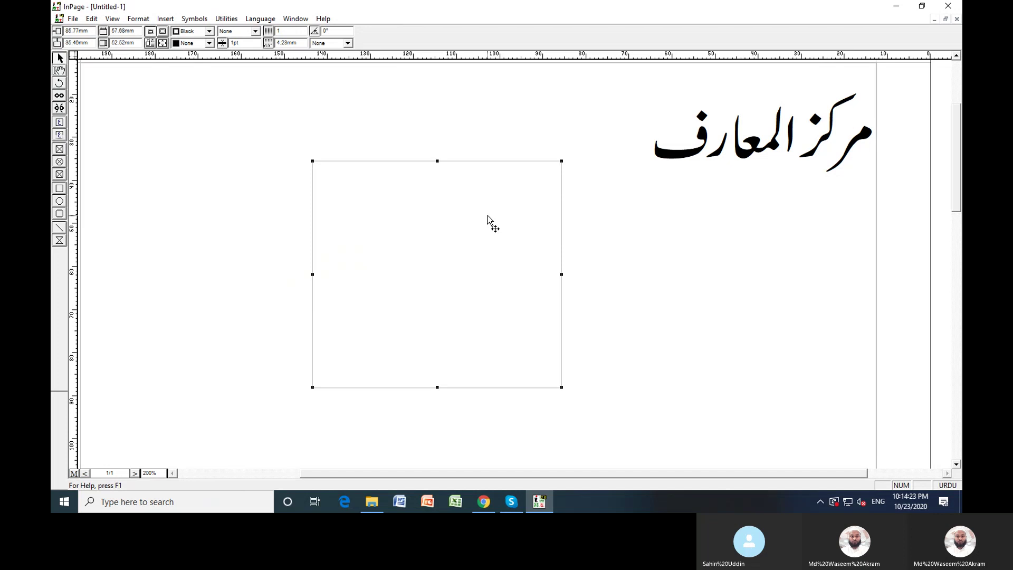
Step: Delete the empty text box and draw a rectangular picture box in the blank area beside the heading
key(Delete)
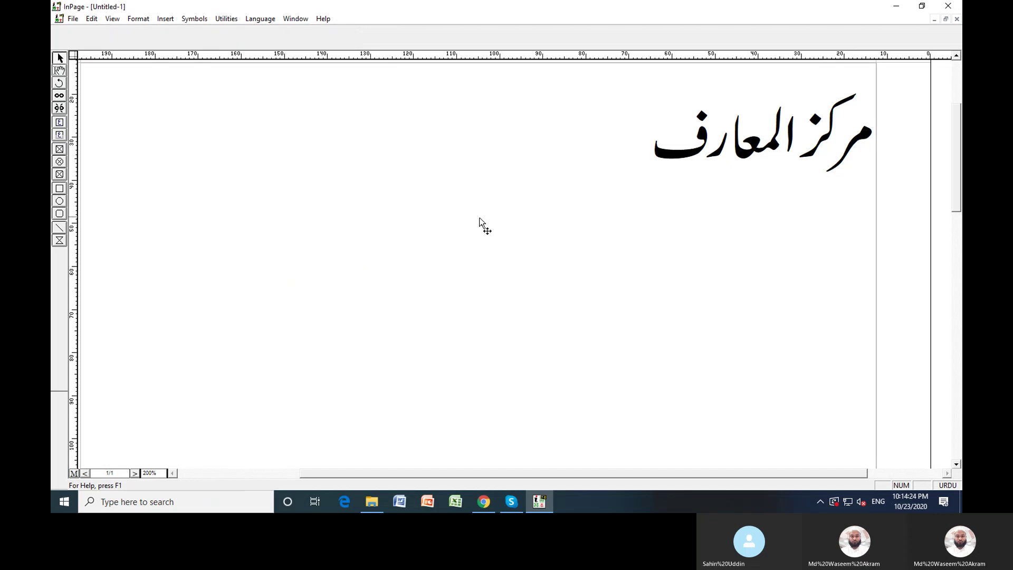
click(60, 149)
drag(269, 138, 512, 312)
Step: Import the irunin picture from the Inpage 2000 folder into the picture box
double_click(427, 233)
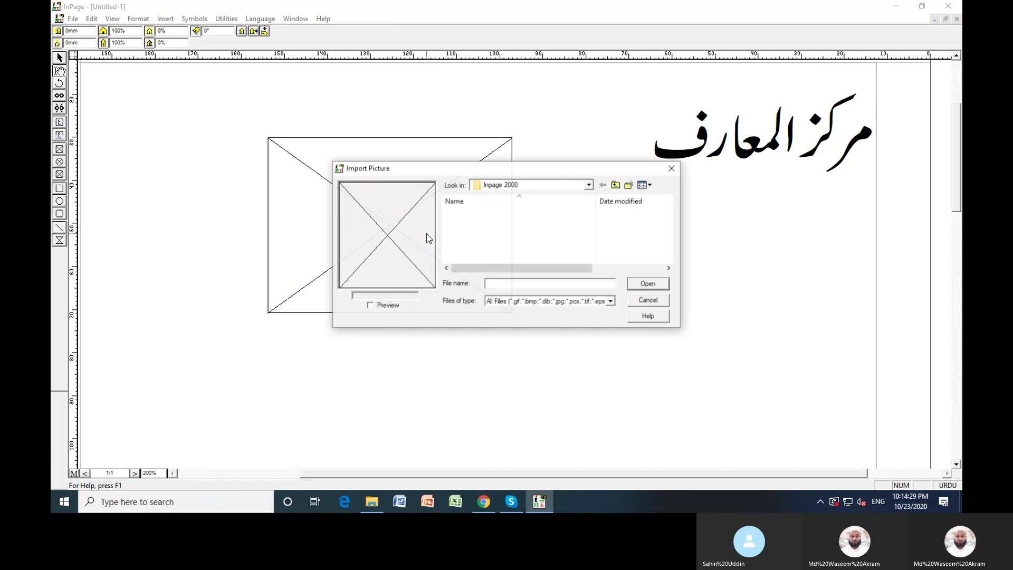
click(483, 243)
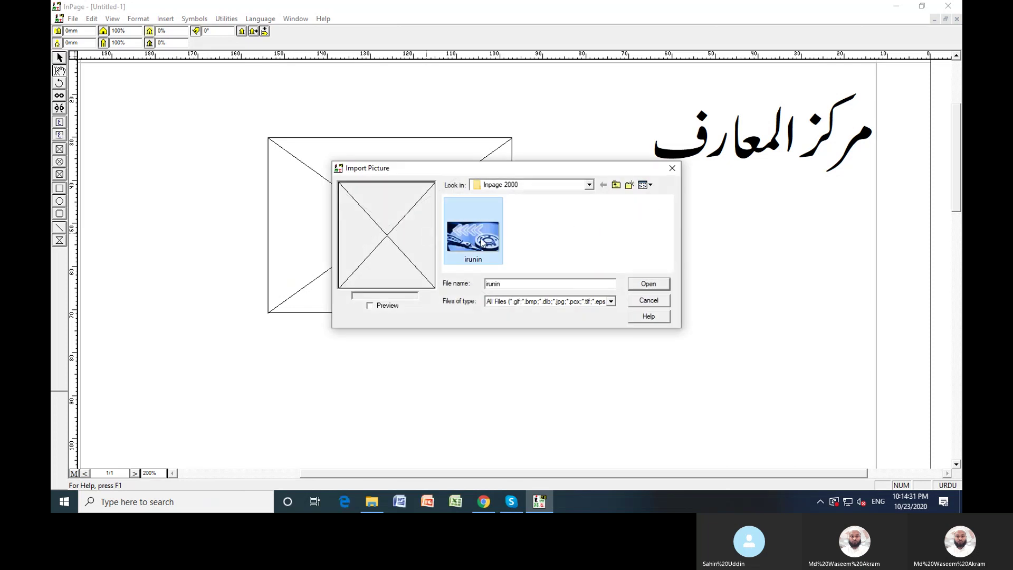
click(648, 284)
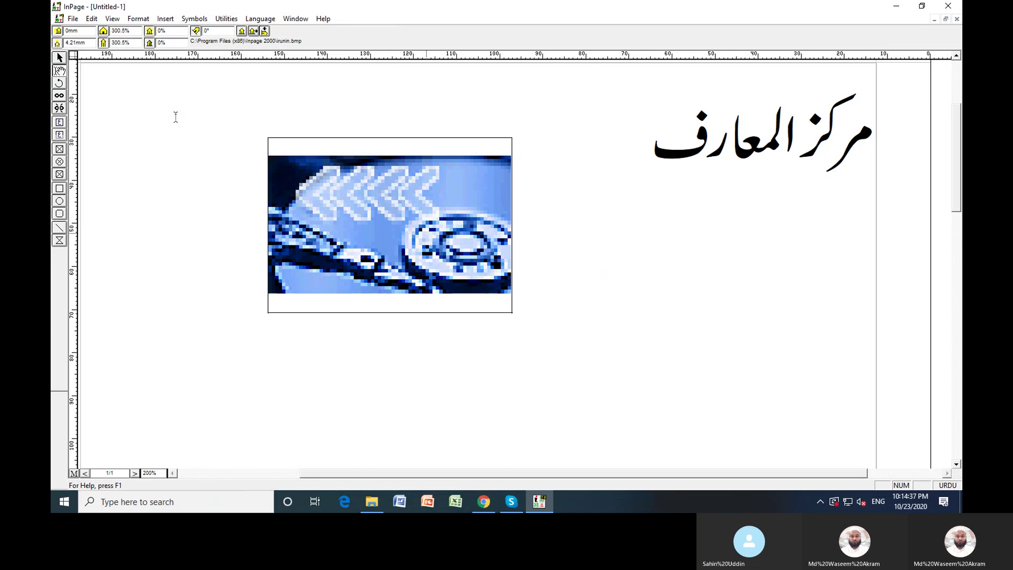
Step: Turn on greeking for pictures in the Application Preferences and apply it
click(92, 19)
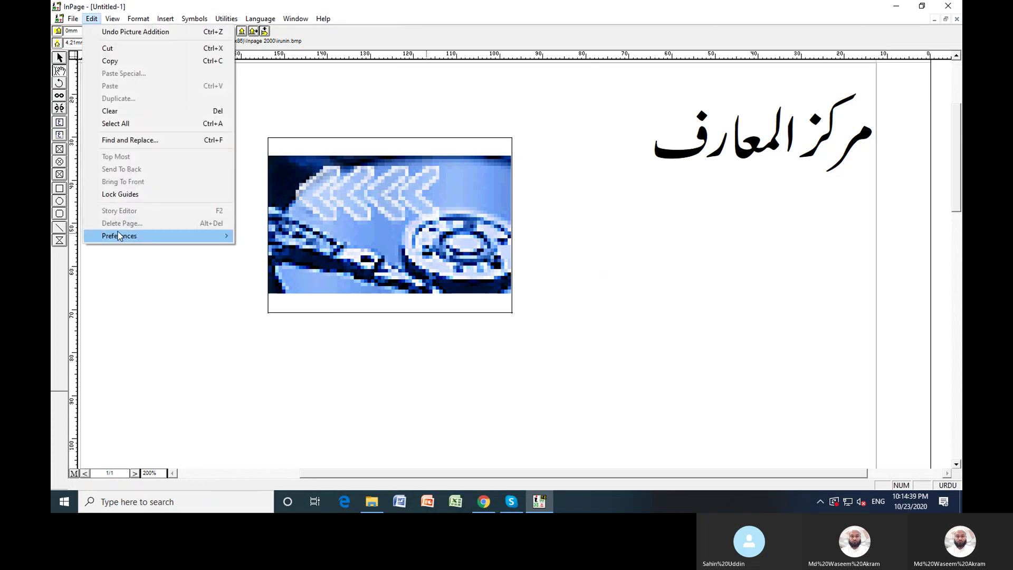
mouse_move(119, 236)
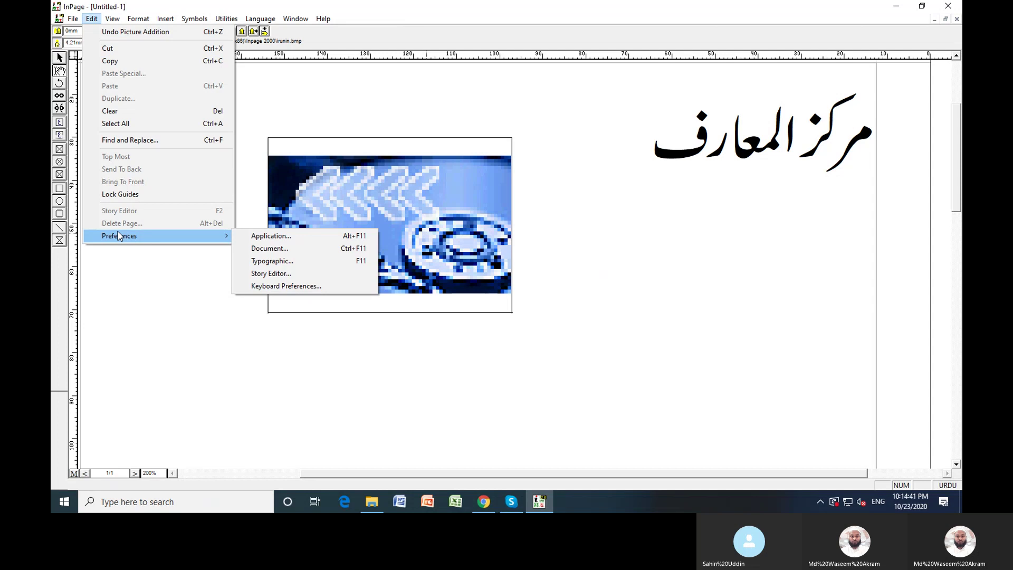
click(288, 236)
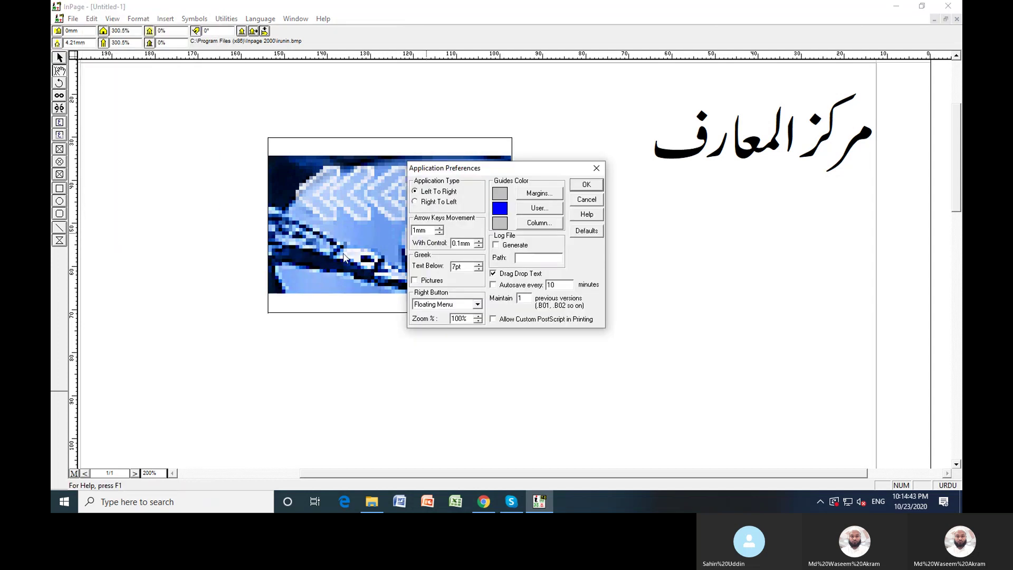
click(415, 280)
click(586, 186)
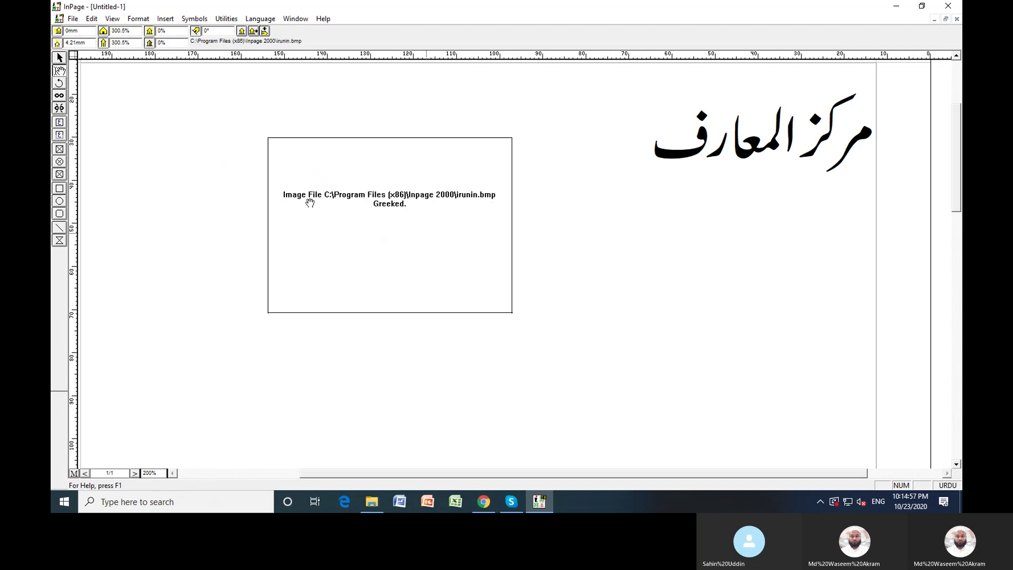
Step: Turn off greeking for pictures in the Application Preferences so the imported image displays normally
click(92, 19)
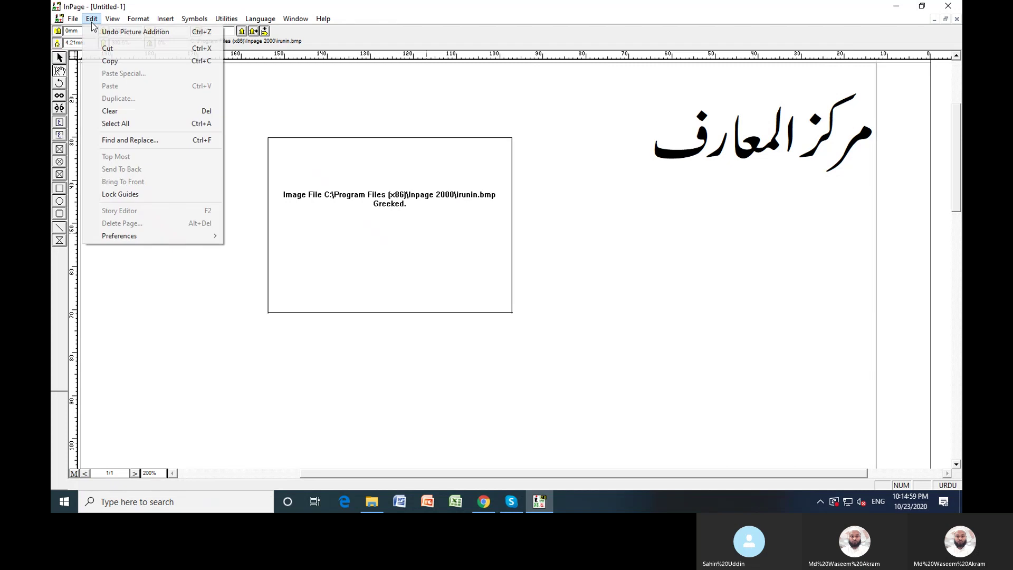
mouse_move(119, 238)
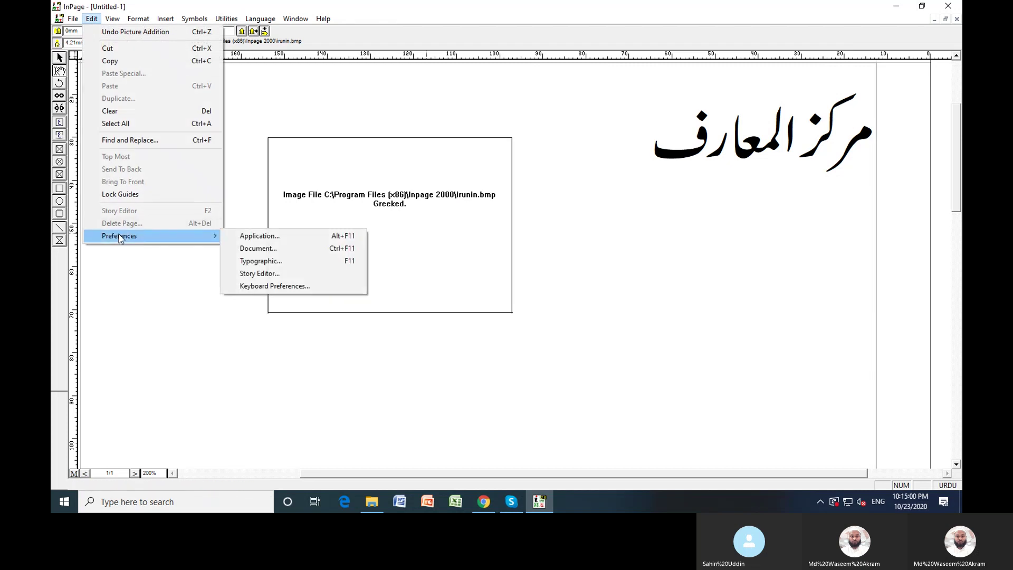
click(261, 241)
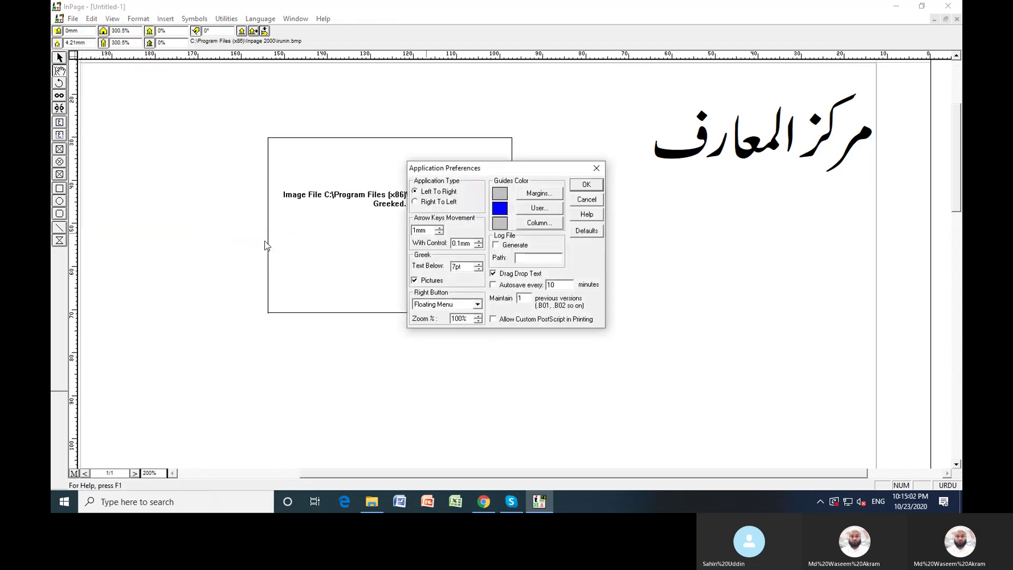
click(415, 281)
click(582, 185)
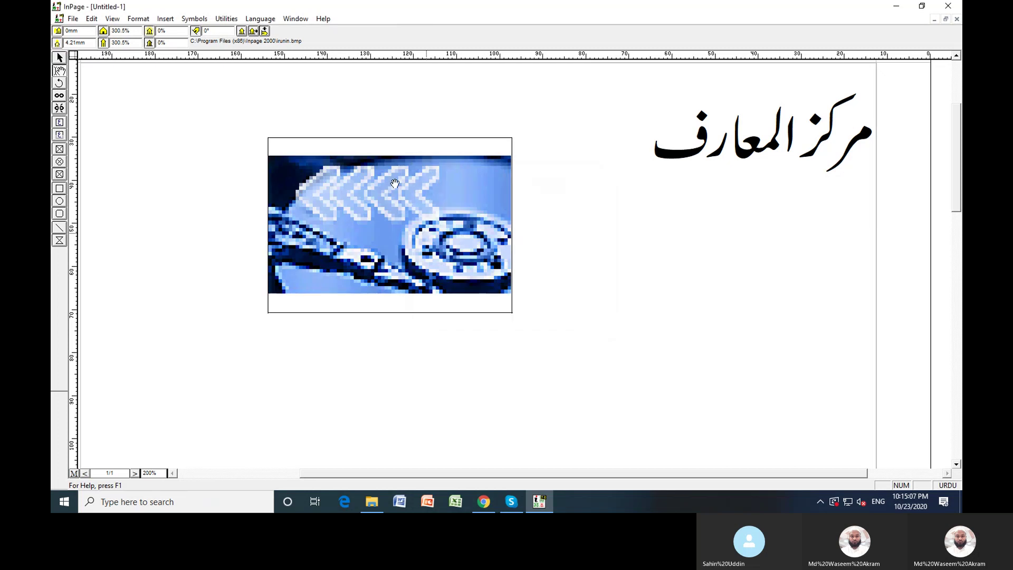
Step: Set the Right Button preference to Floating Menu and bring up that menu on the blank page area beside the picture
click(92, 19)
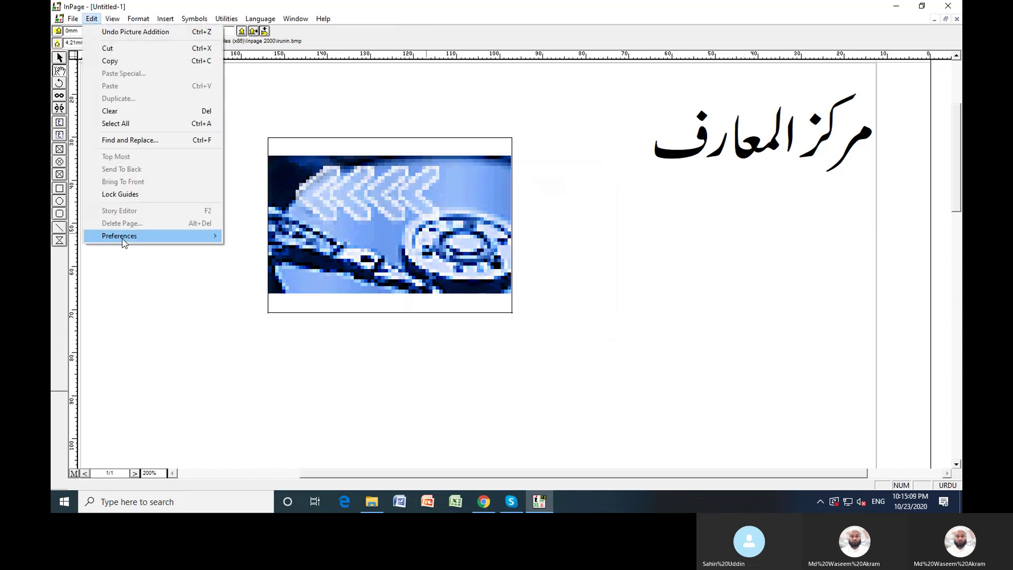
mouse_move(123, 236)
click(259, 236)
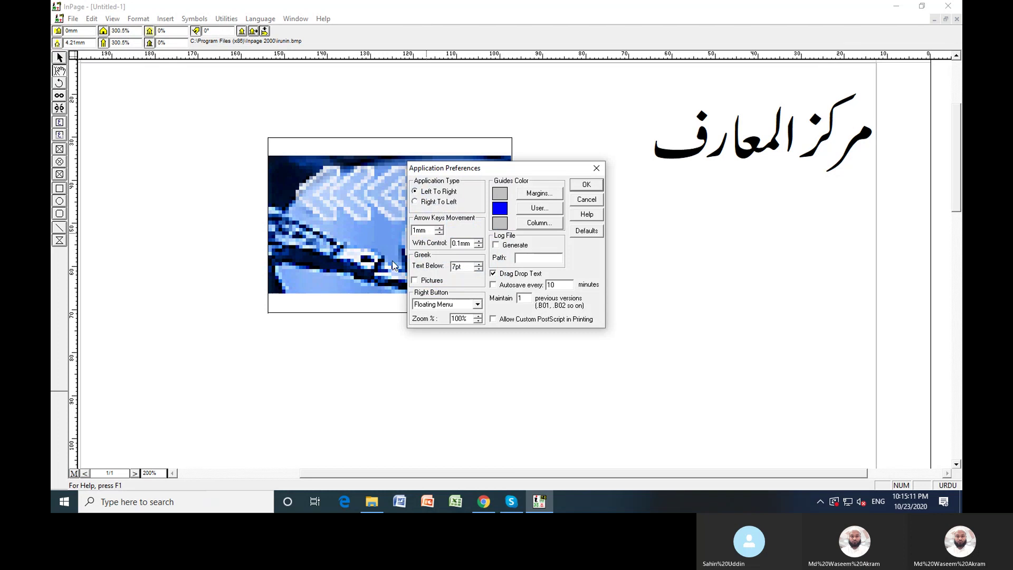
click(477, 304)
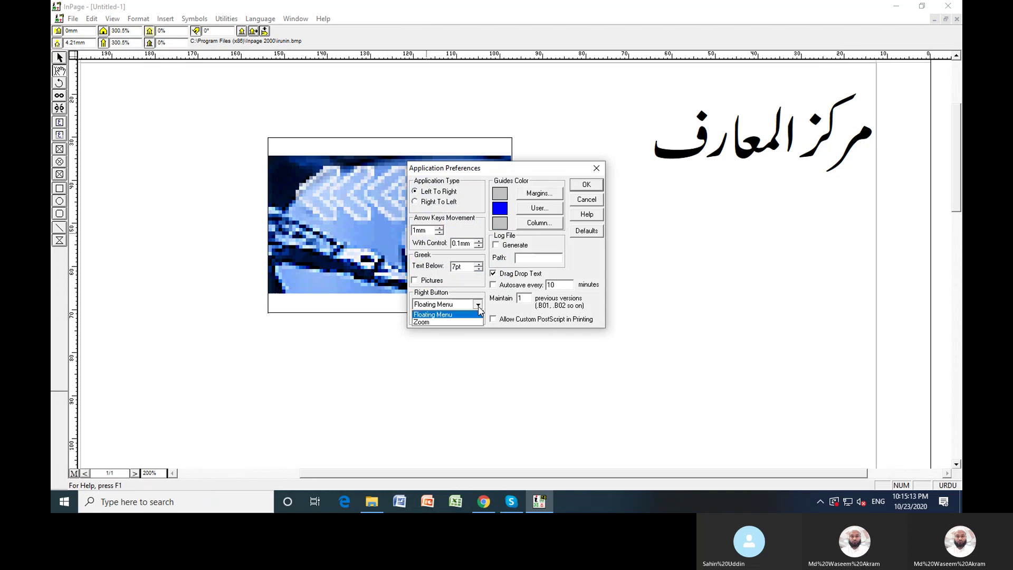
click(441, 315)
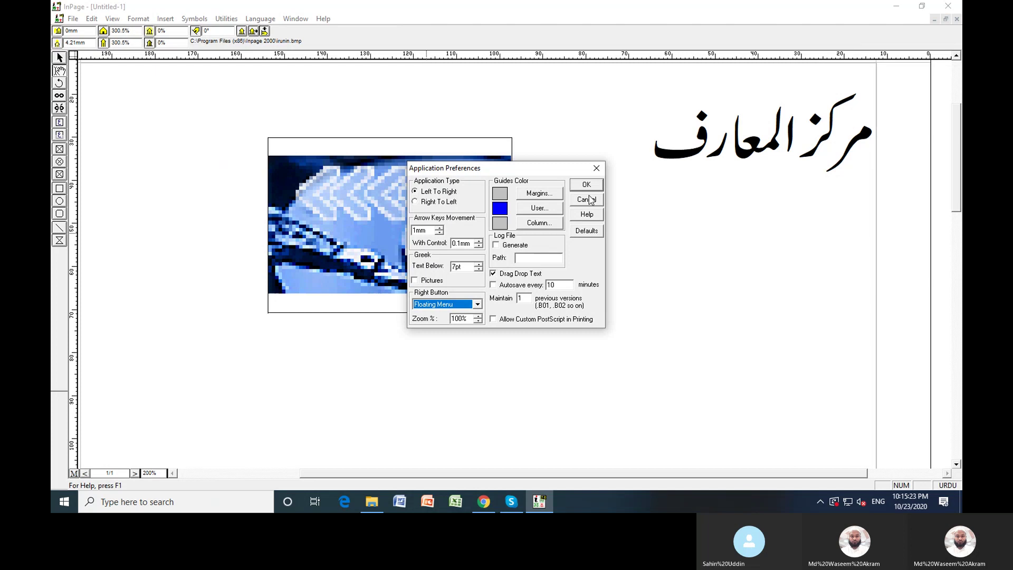
click(445, 305)
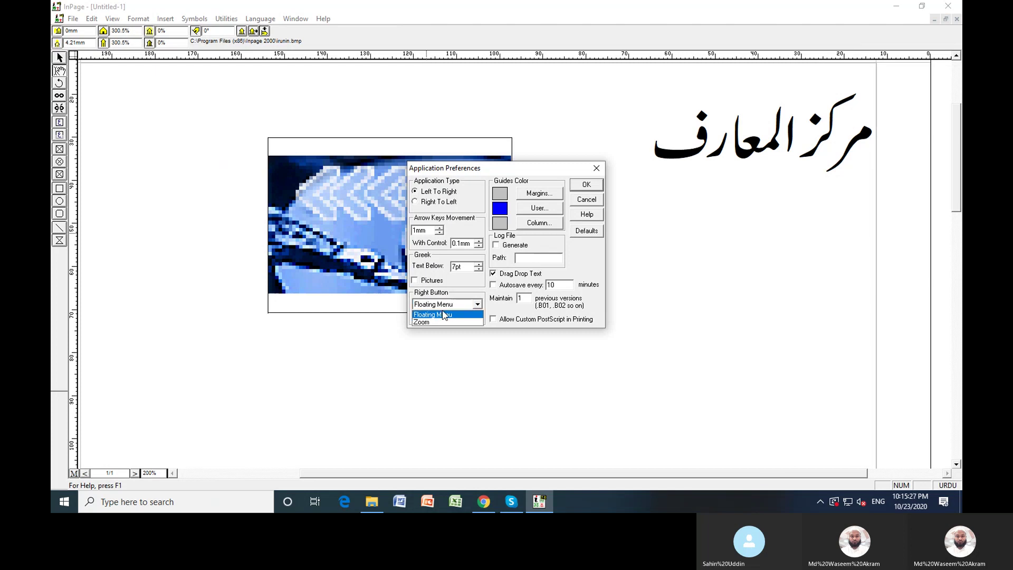
click(443, 315)
click(586, 184)
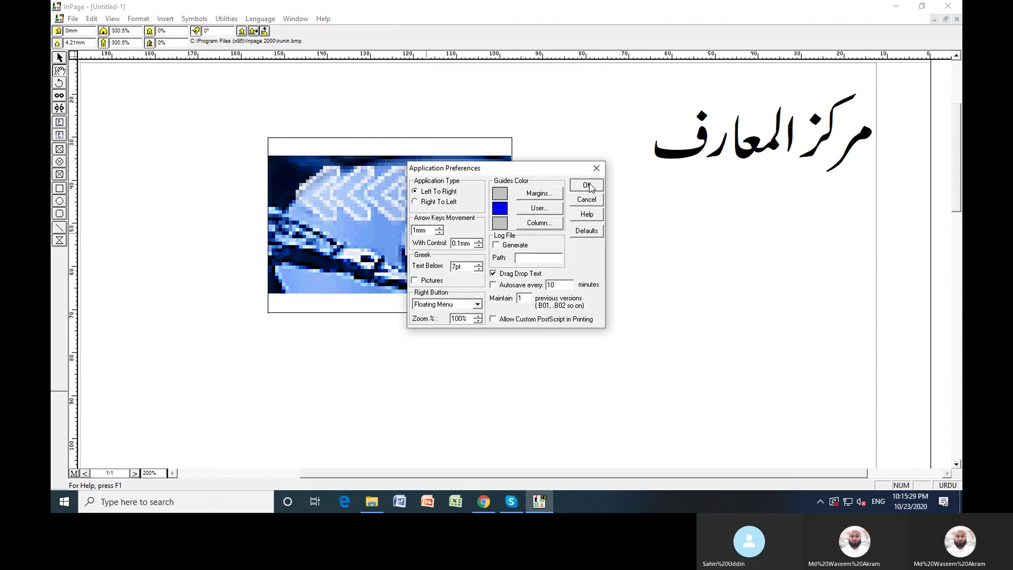
right_click(587, 187)
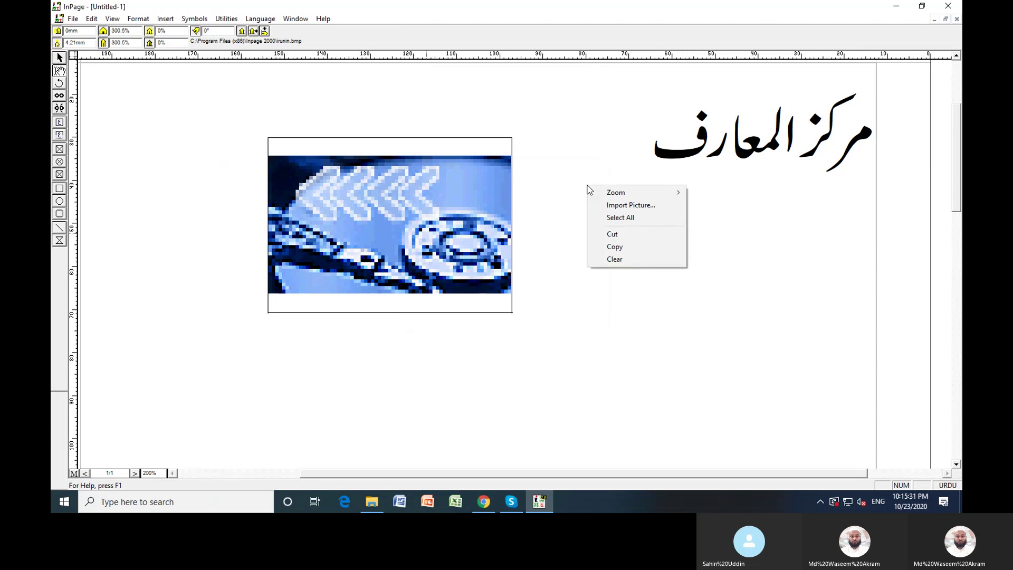
mouse_move(602, 197)
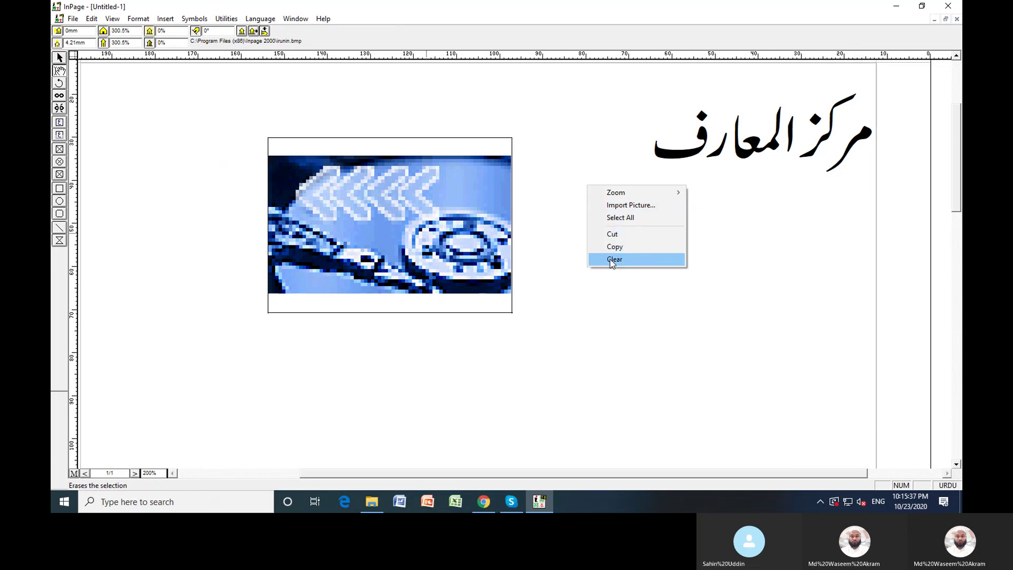
Step: Set the Right Button preference to Zoom in the Application Preferences and apply it
click(94, 20)
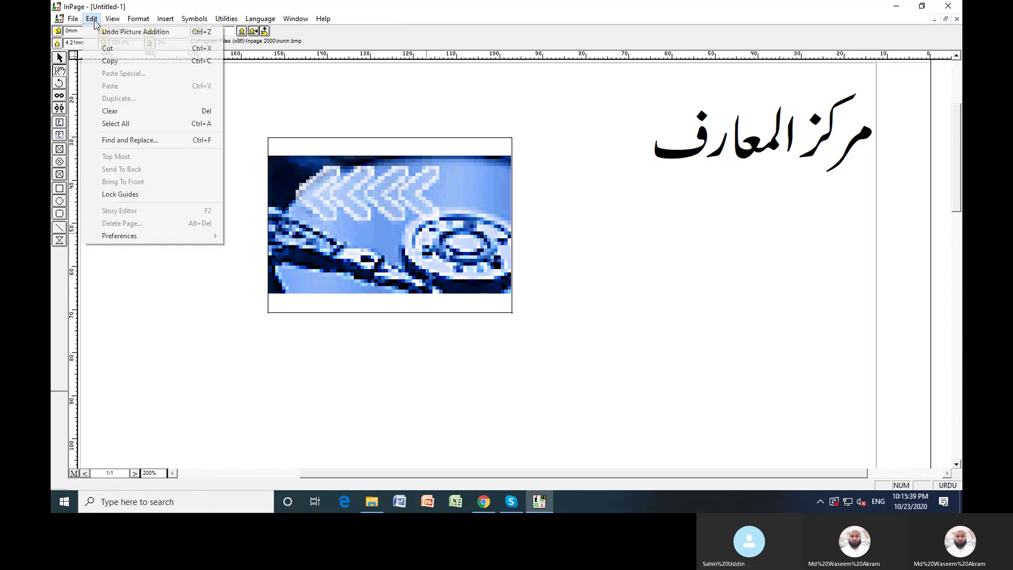
mouse_move(132, 236)
click(254, 238)
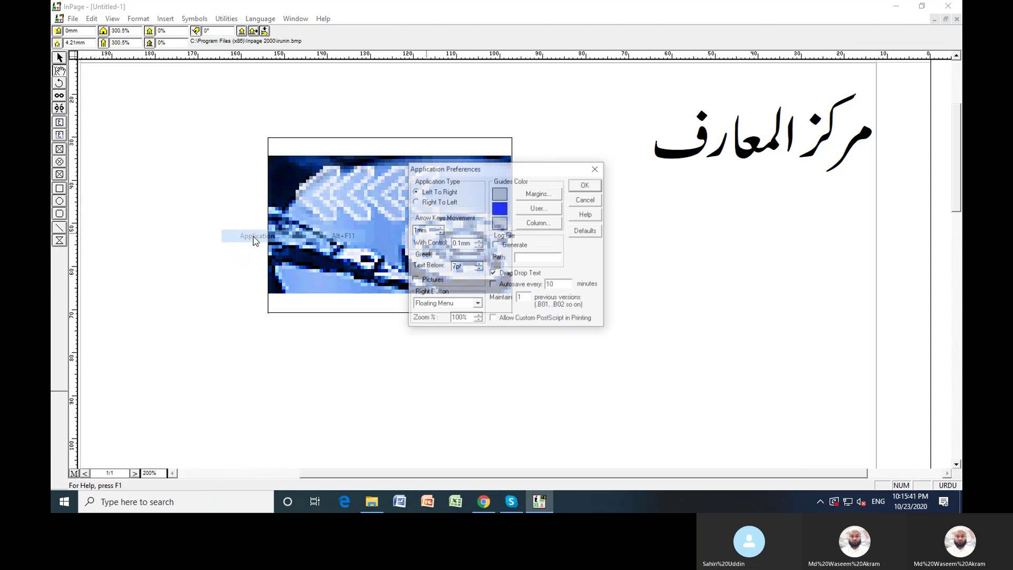
click(478, 305)
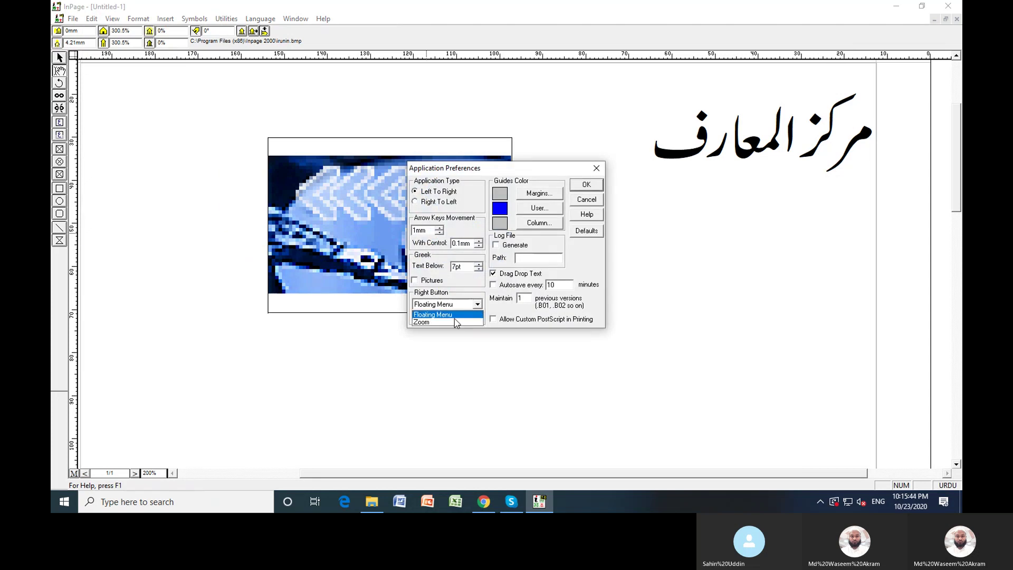
click(425, 323)
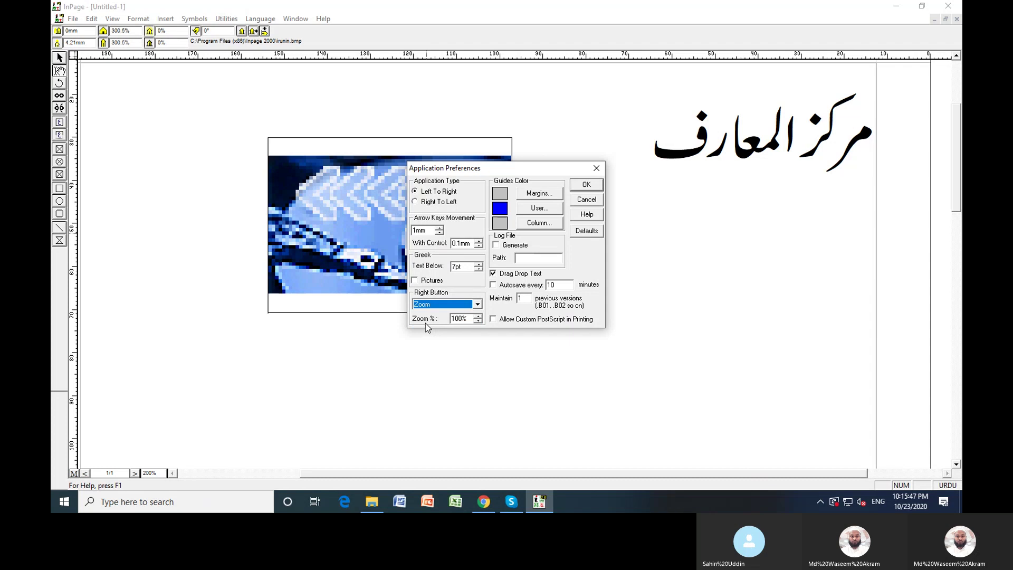
click(579, 190)
Step: Test the new zoom behaviour on the page area beside the picture and on the Urdu heading text
right_click(572, 191)
right_click(593, 128)
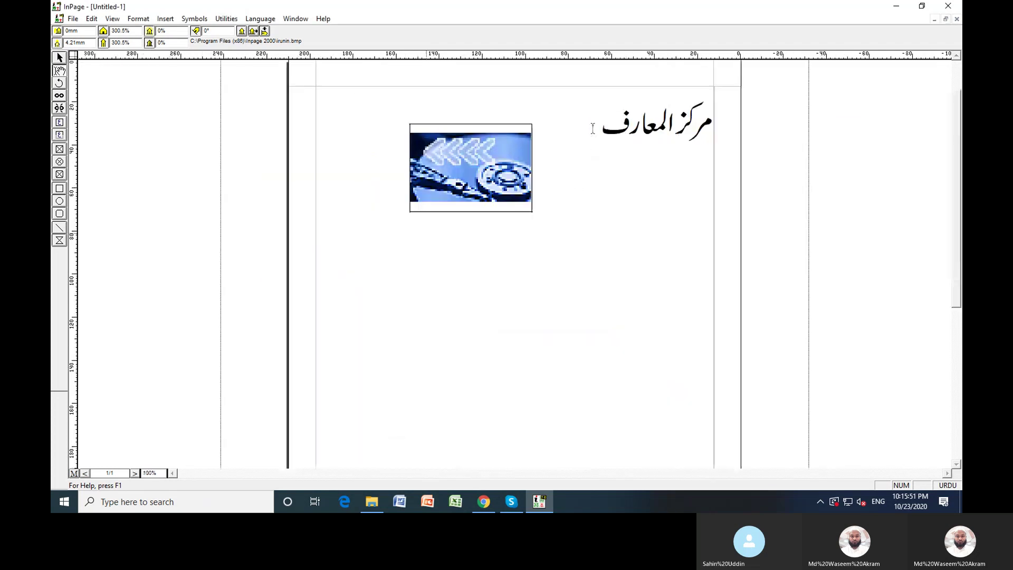
right_click(657, 119)
right_click(617, 121)
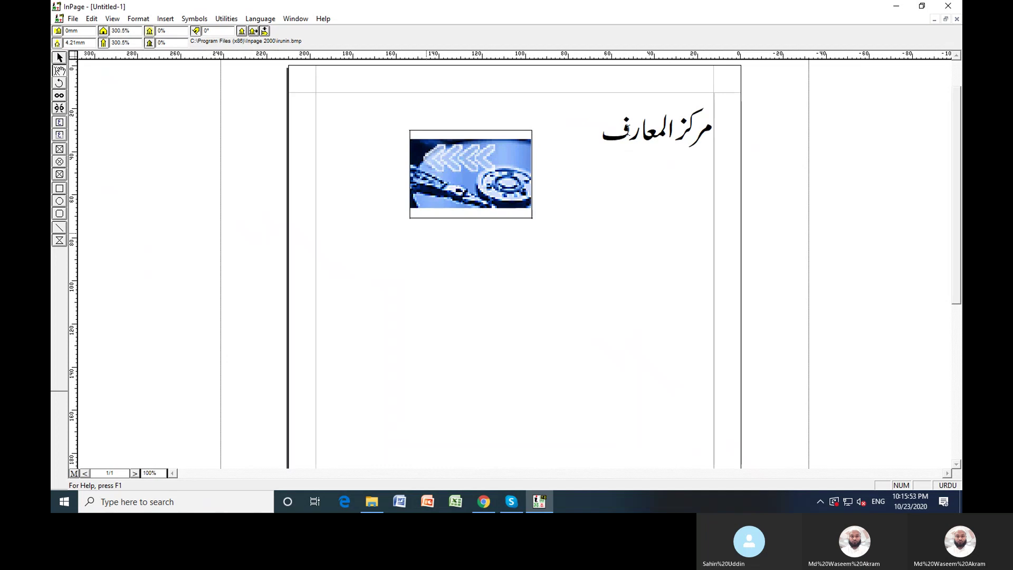
right_click(628, 130)
right_click(634, 130)
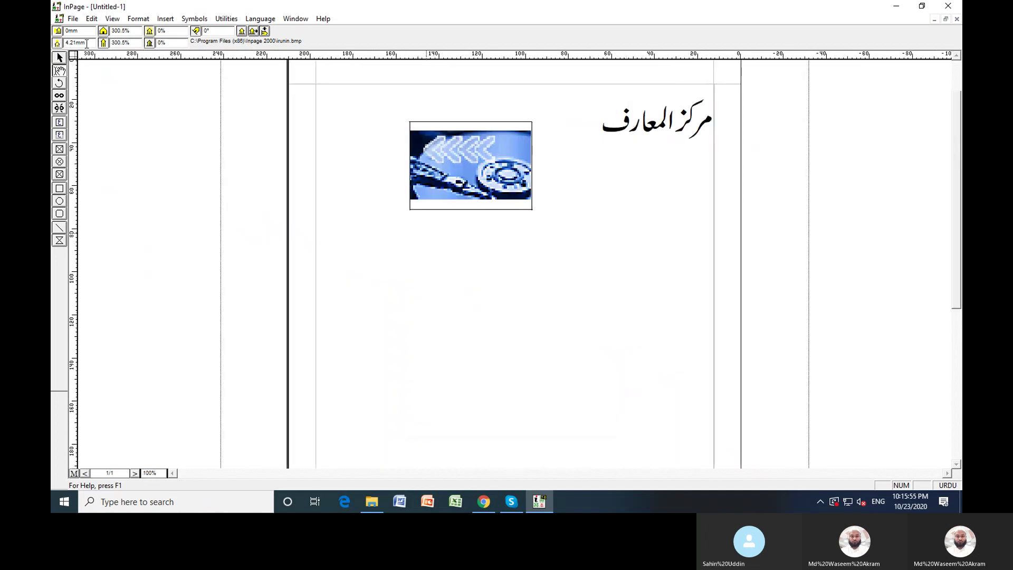
Step: Reopen the Application Preferences and set the Right Button behaviour back to Floating Menu
click(92, 19)
mouse_move(125, 241)
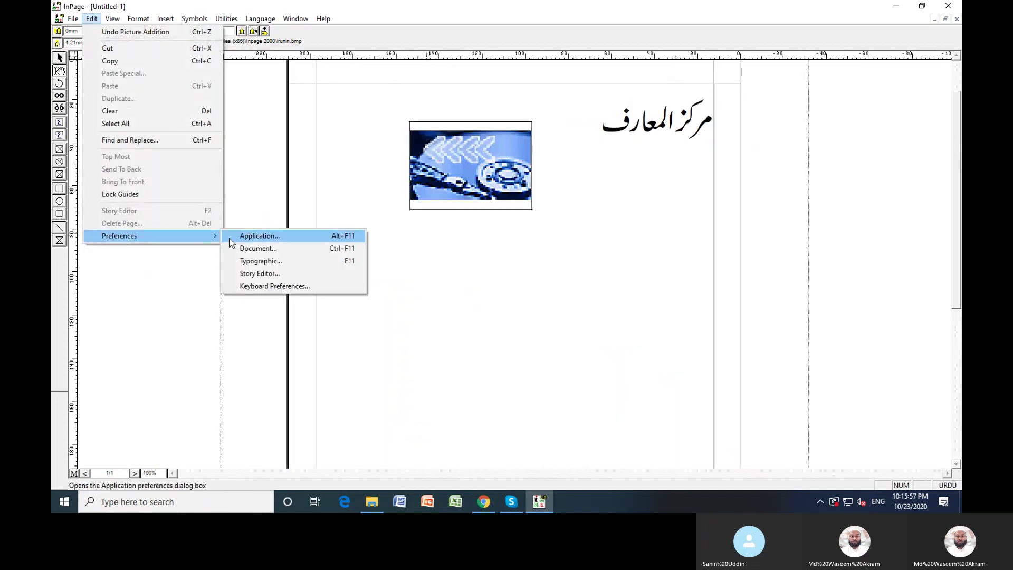
click(250, 237)
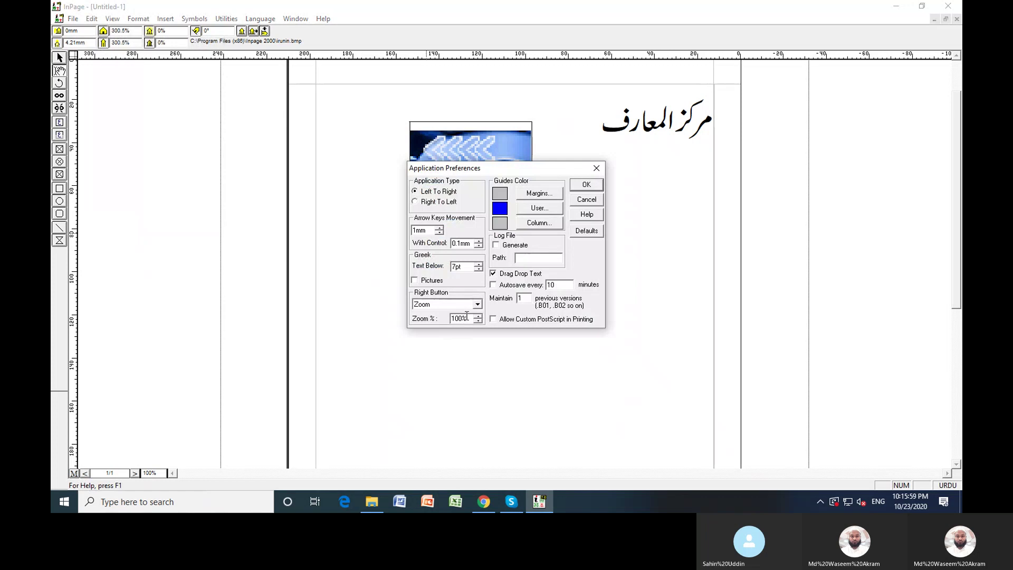
click(477, 304)
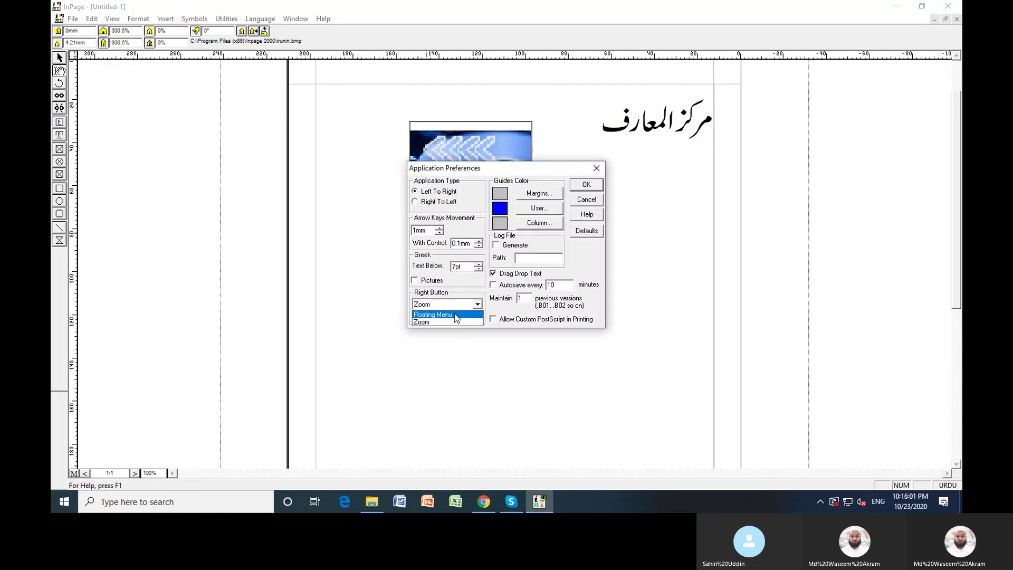
click(464, 315)
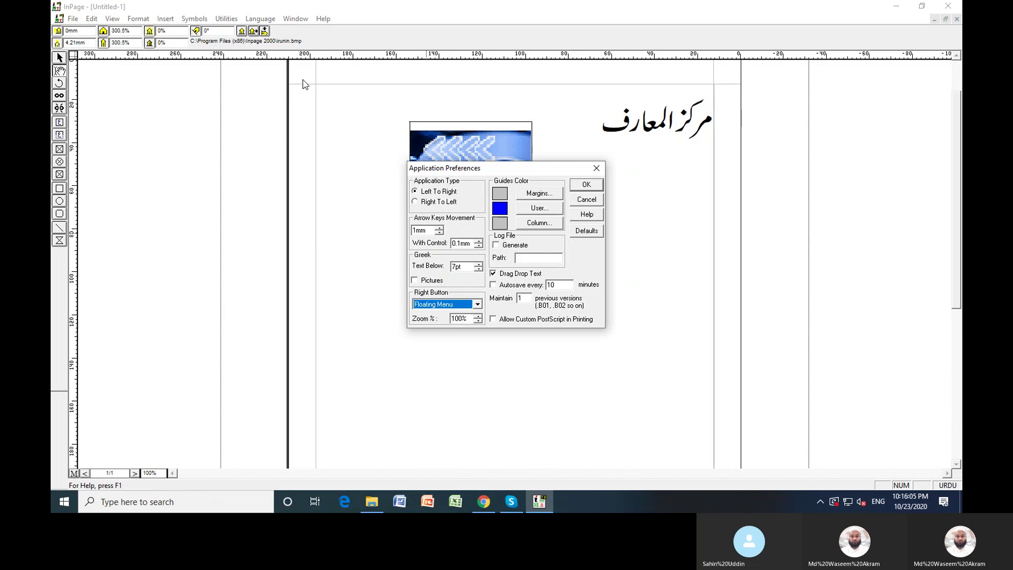
Step: Choose pink for the margin guides and bright green for the column guides
click(552, 193)
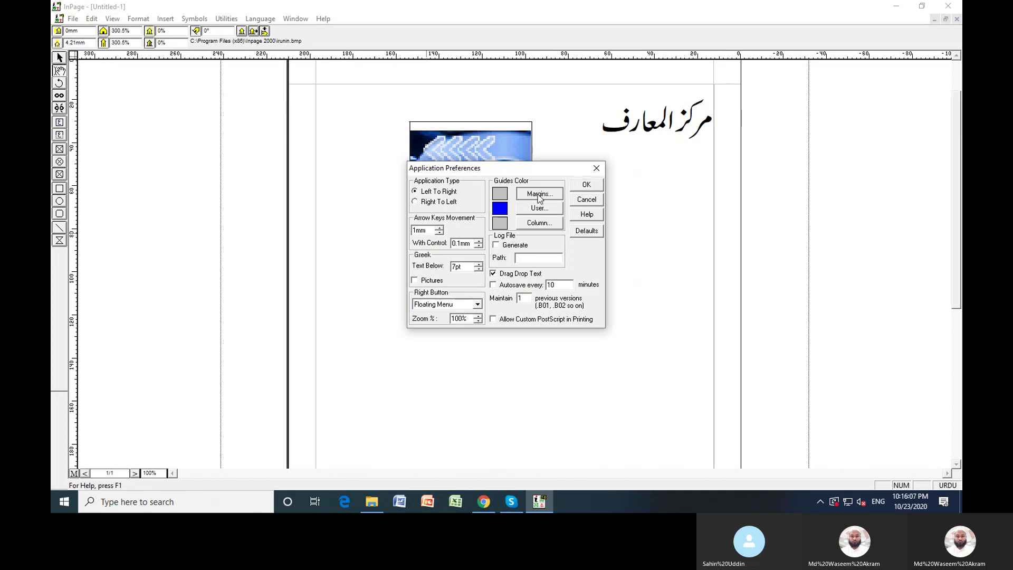
click(558, 211)
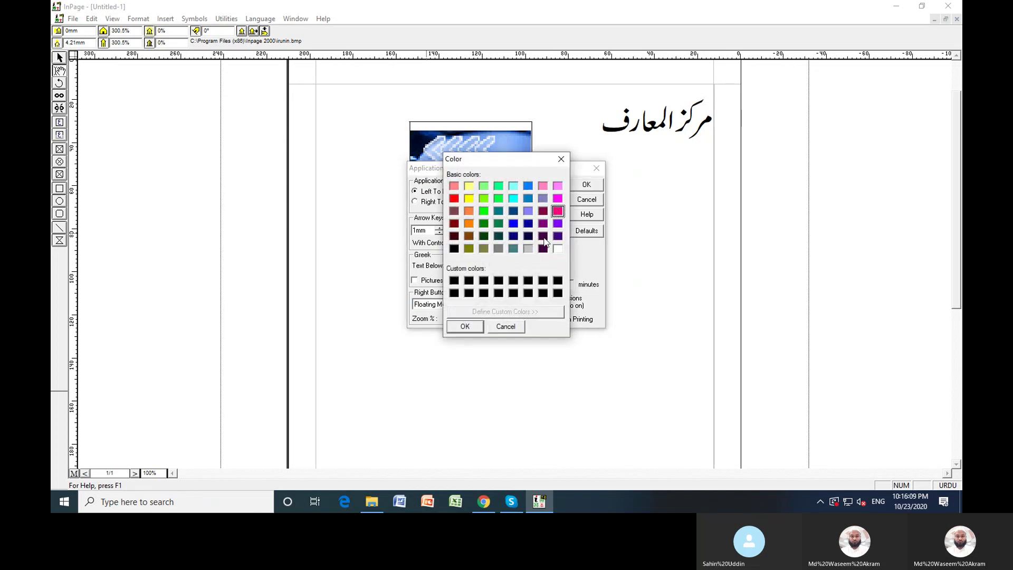
click(465, 326)
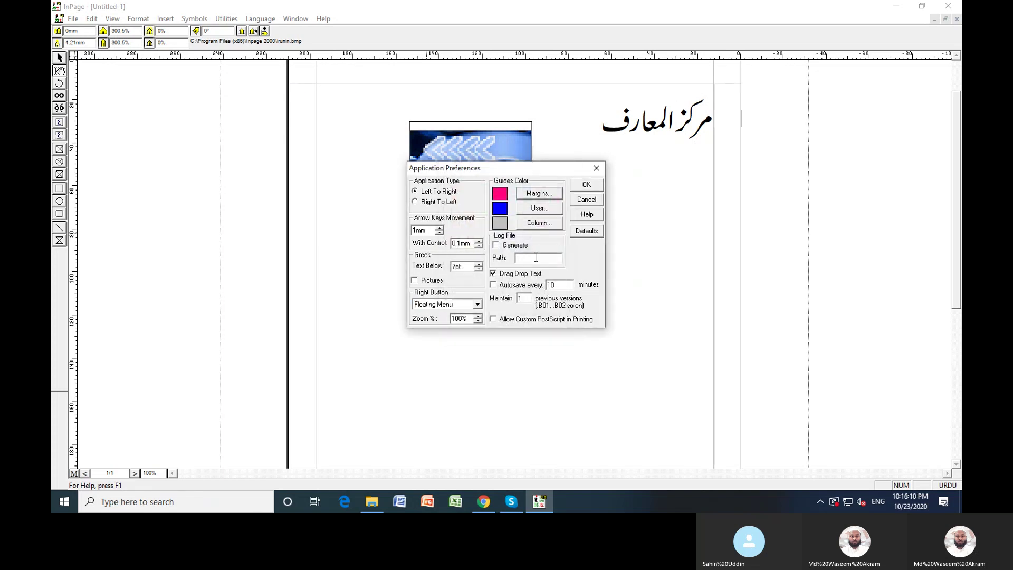
click(545, 226)
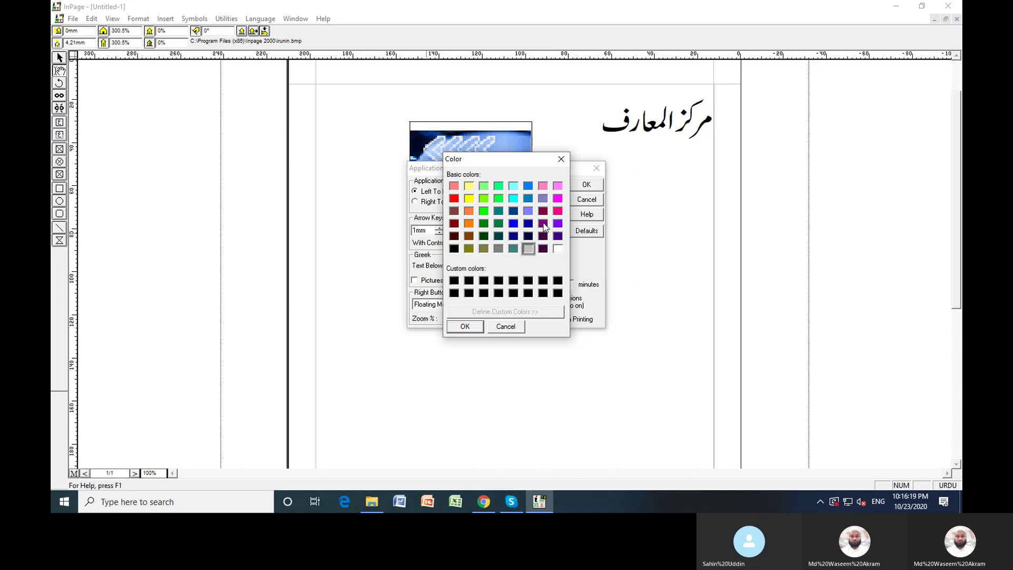
click(483, 211)
click(465, 326)
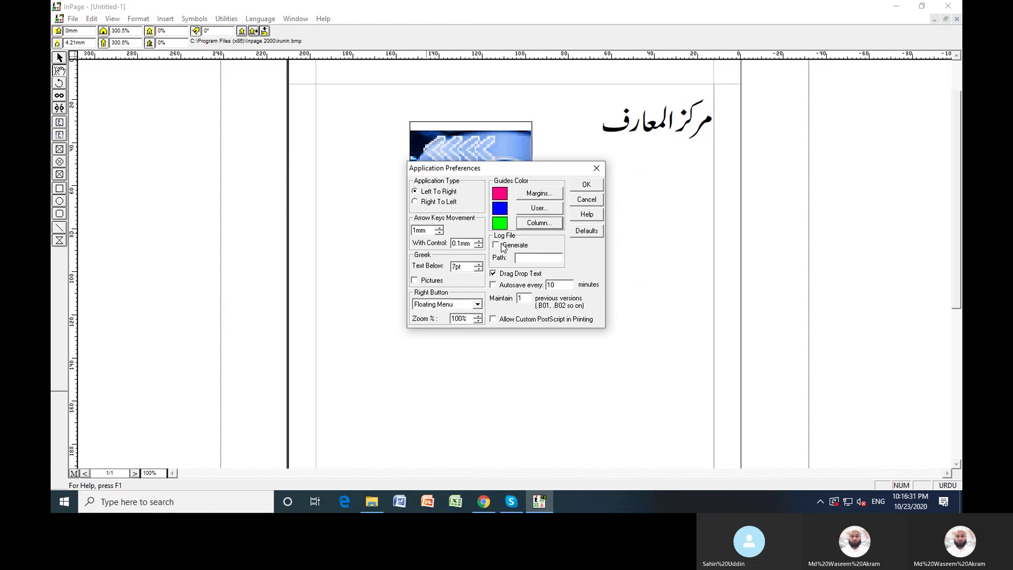
Step: Turn on autosave, highlight its interval and the previous versions setting, and discard the Application Preferences changes
double_click(554, 286)
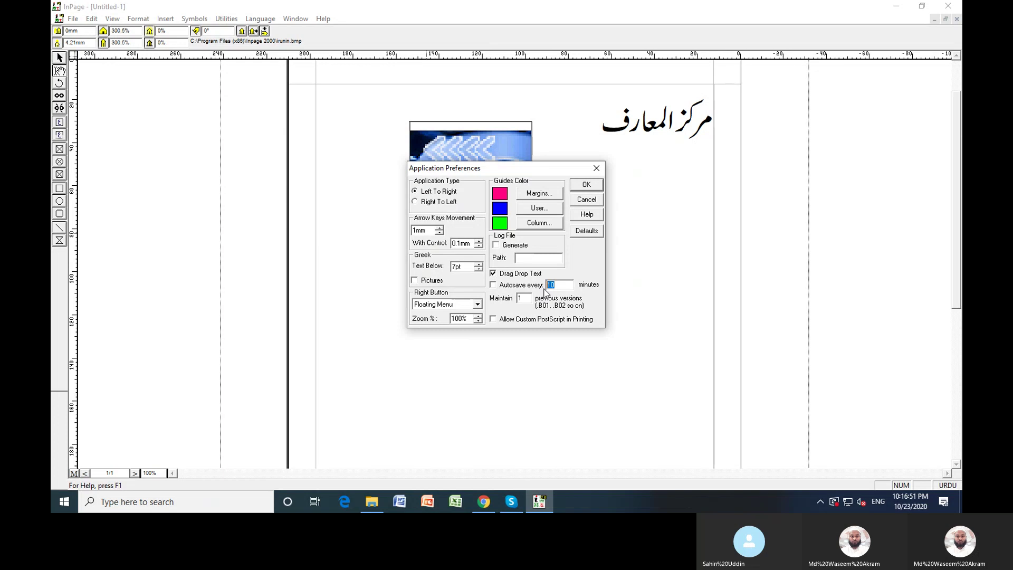
drag(558, 286, 549, 288)
click(549, 288)
click(526, 301)
click(585, 202)
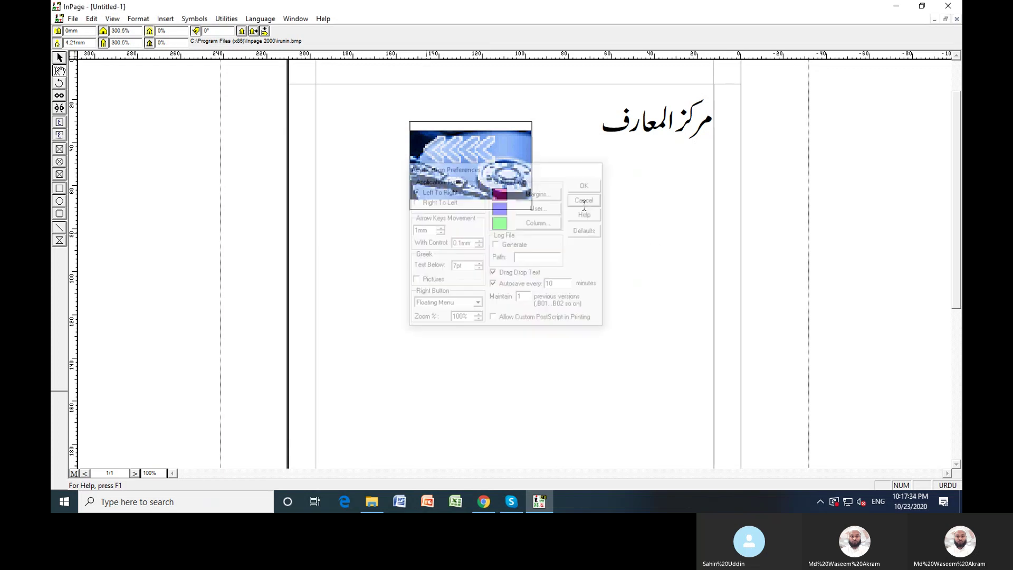
Step: In the Document Preferences, choose Inches as the general unit and Points as the character unit, and discard the changes
click(90, 20)
mouse_move(128, 235)
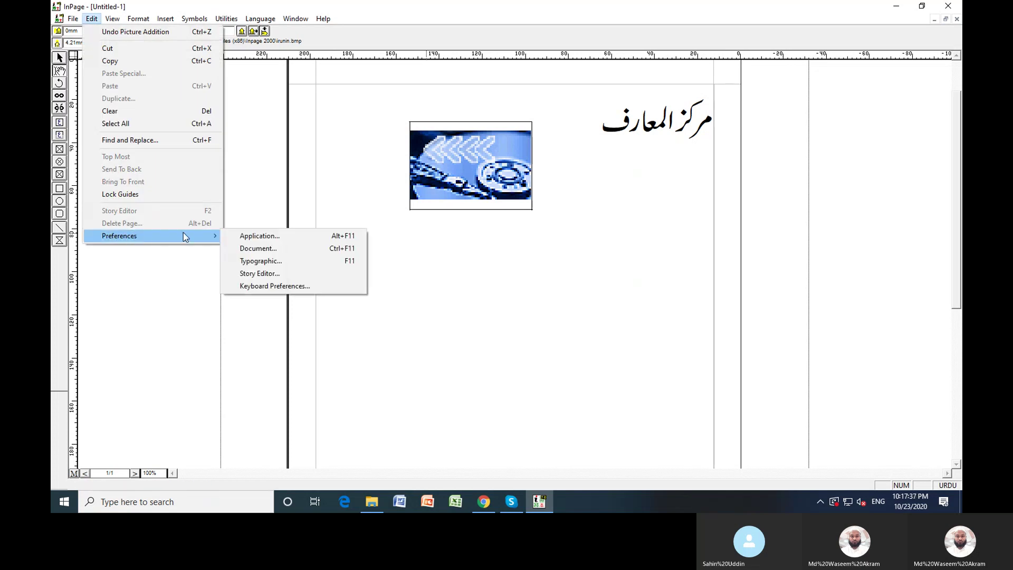
click(284, 249)
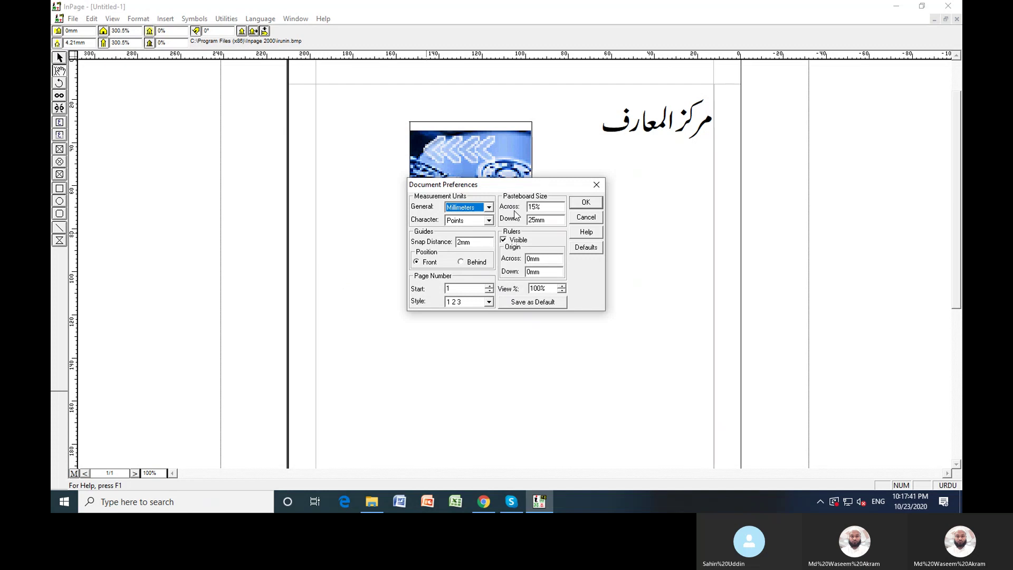
drag(526, 187, 522, 250)
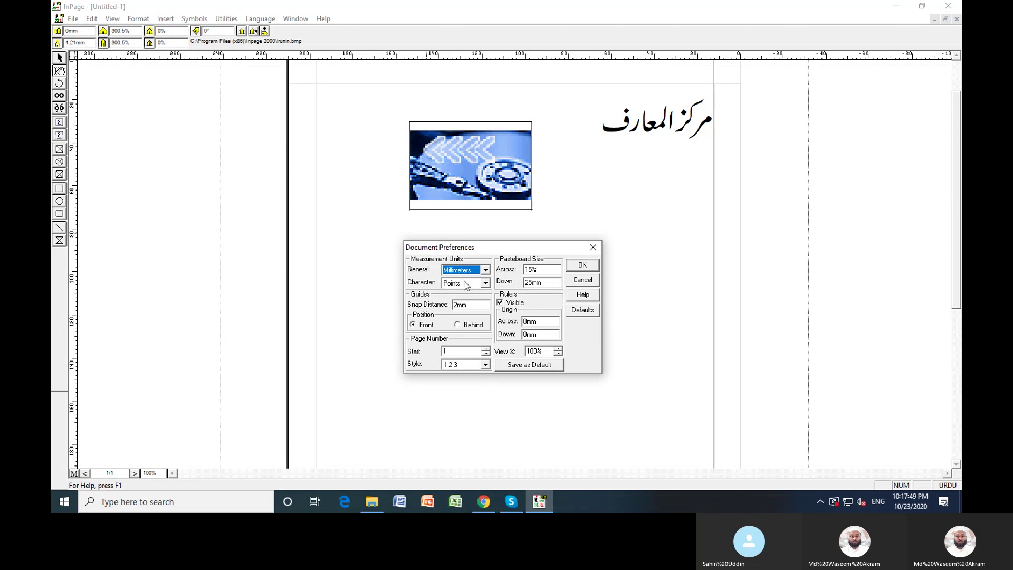
click(485, 270)
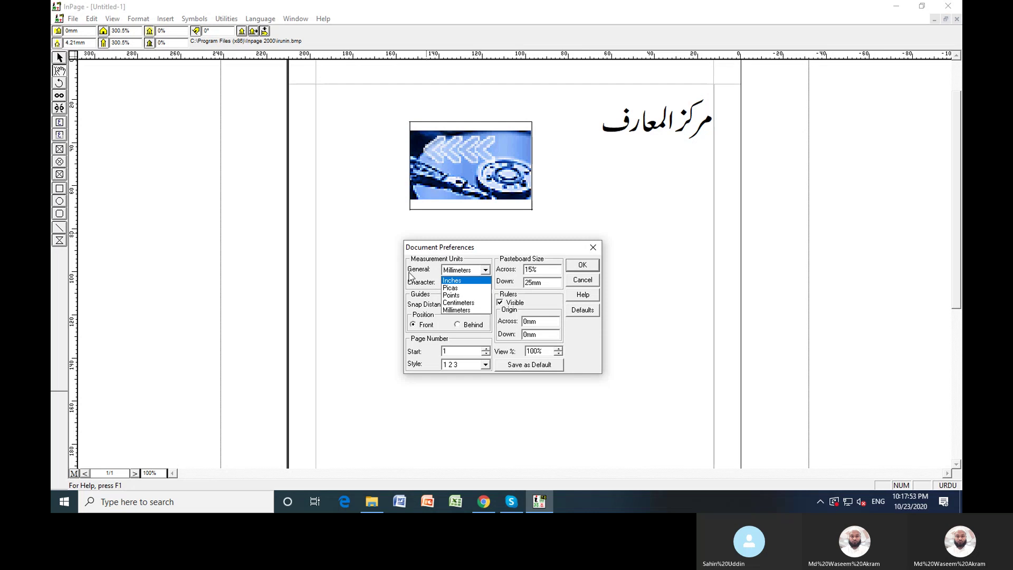
click(460, 281)
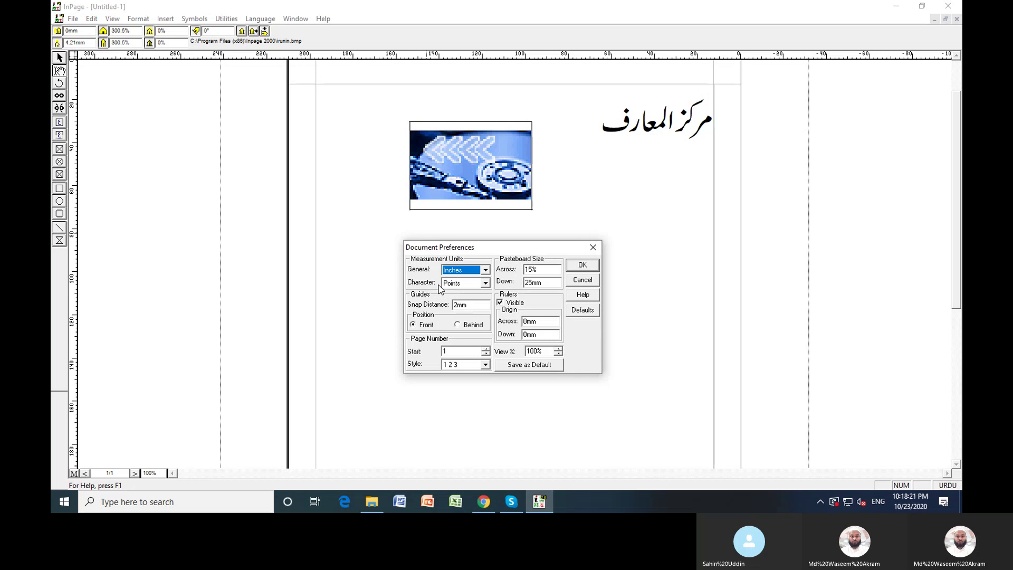
click(485, 283)
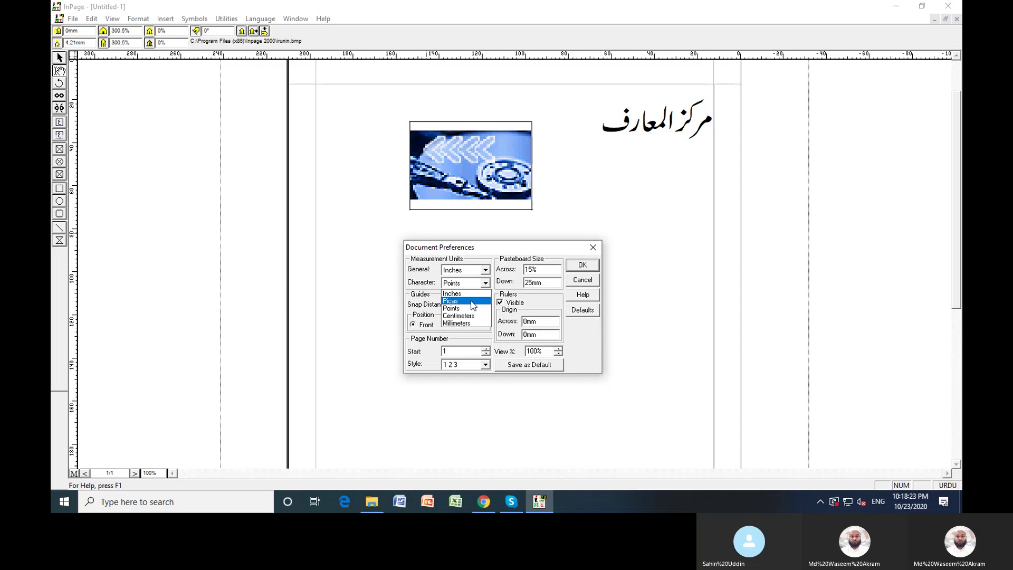
click(459, 309)
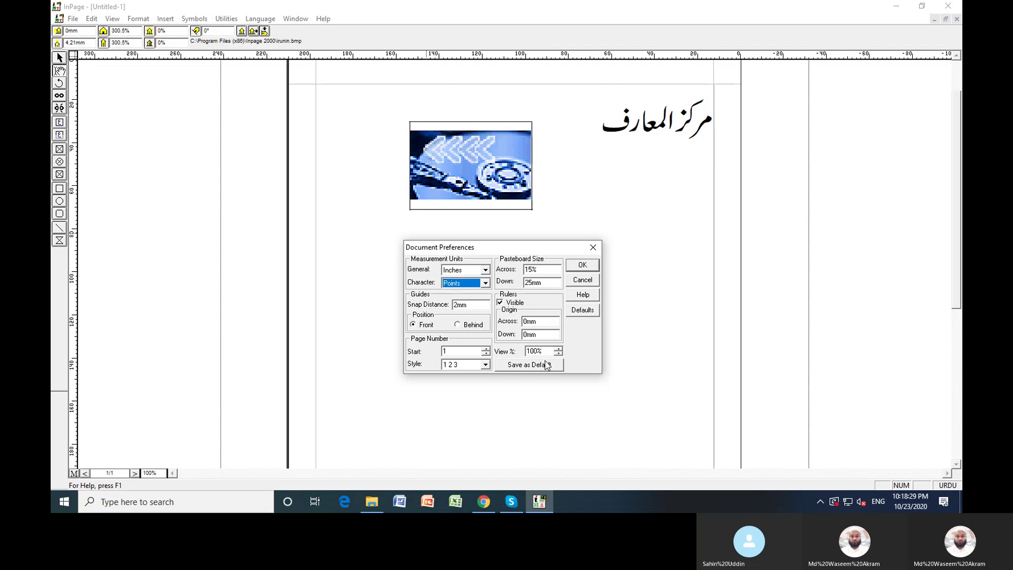
click(582, 280)
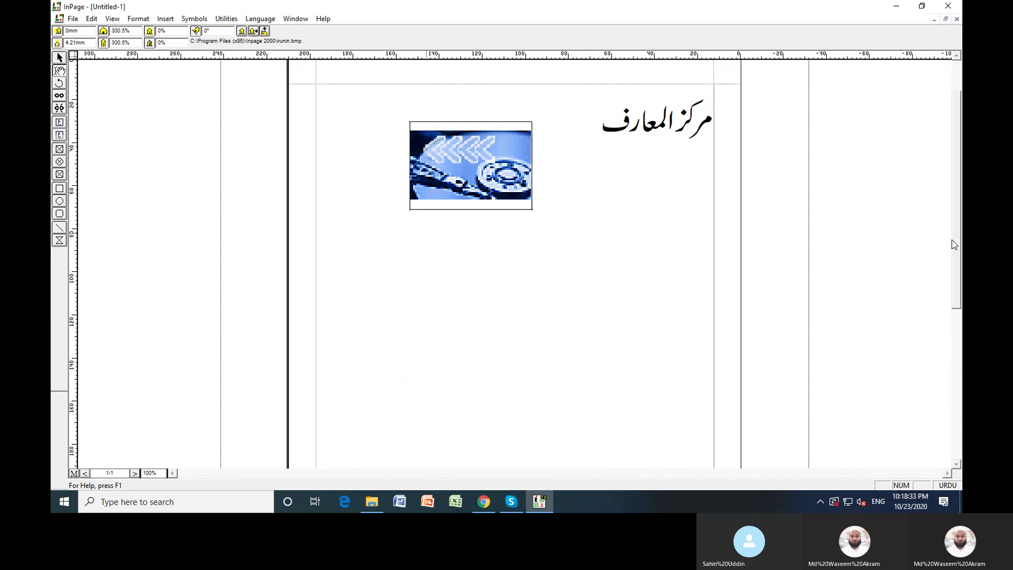
Step: On the master page, draw a text box about 45 mm wide across the top margin guide and insert a page number in it
drag(955, 244, 954, 195)
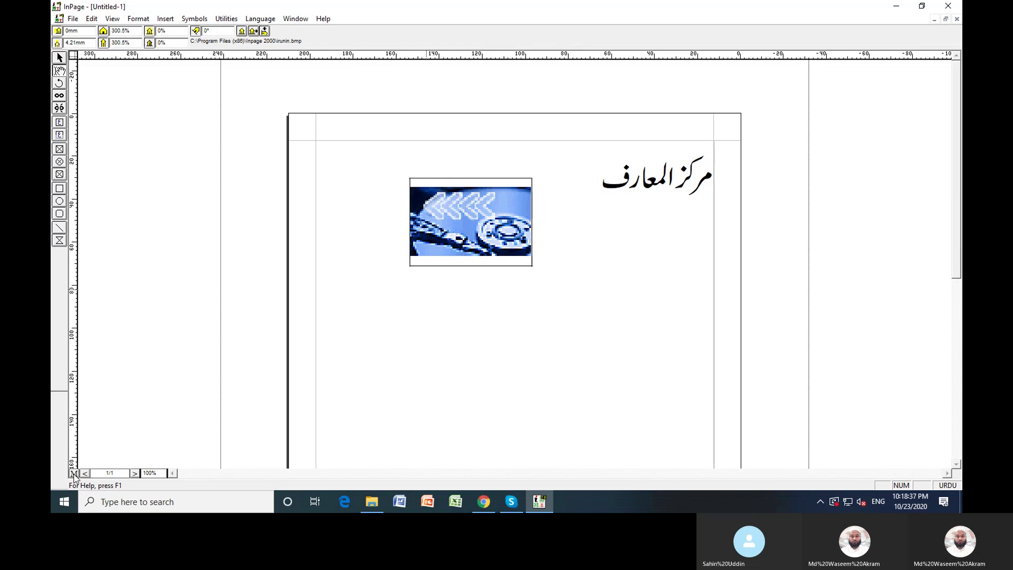
click(74, 474)
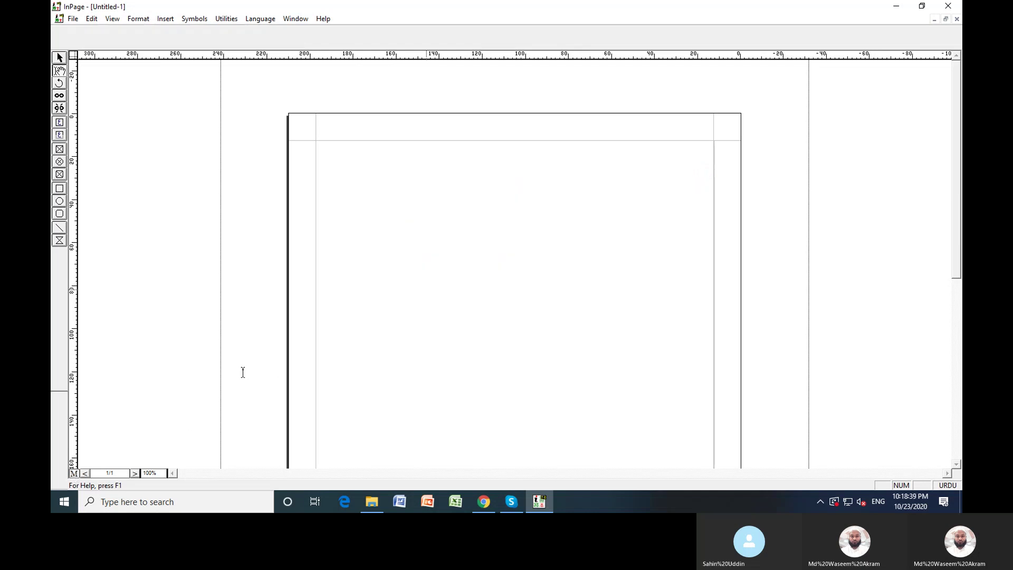
click(60, 135)
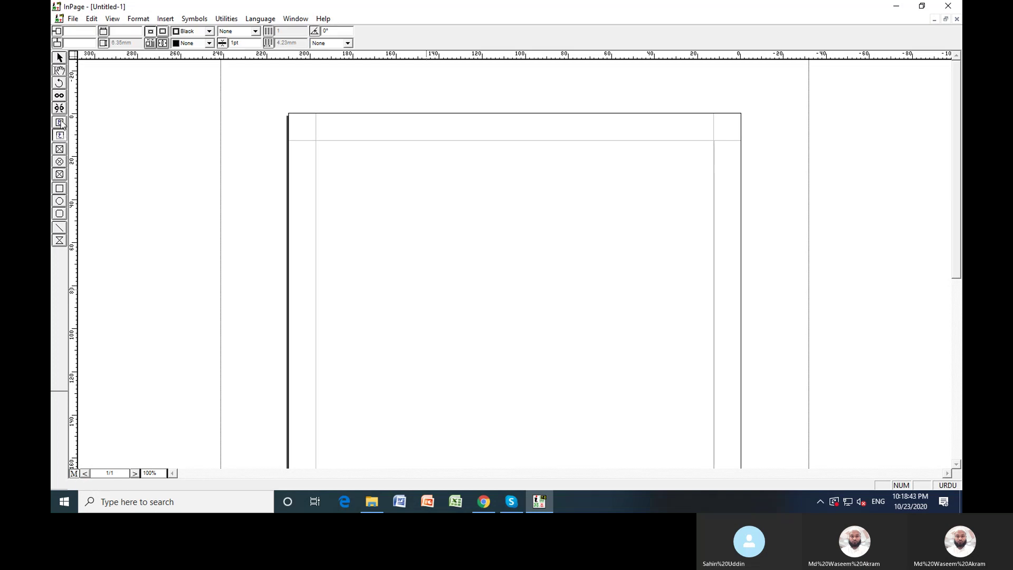
click(60, 136)
drag(460, 129, 558, 145)
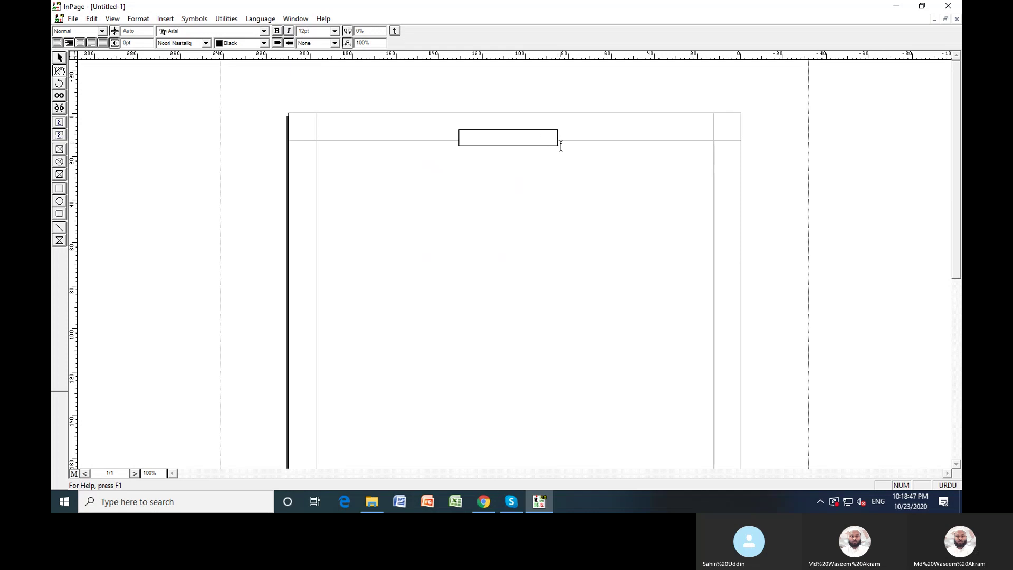
click(165, 18)
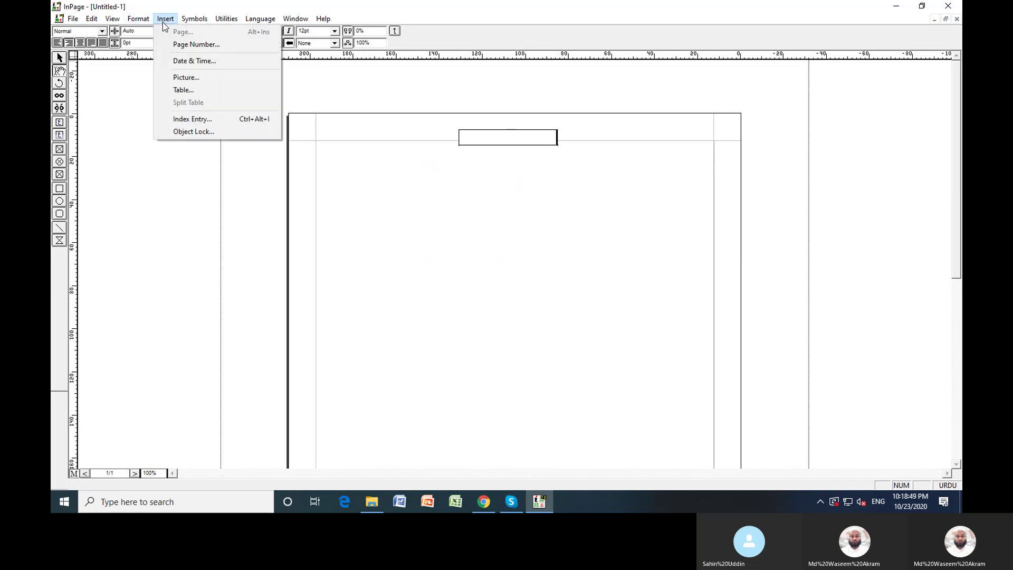
click(188, 48)
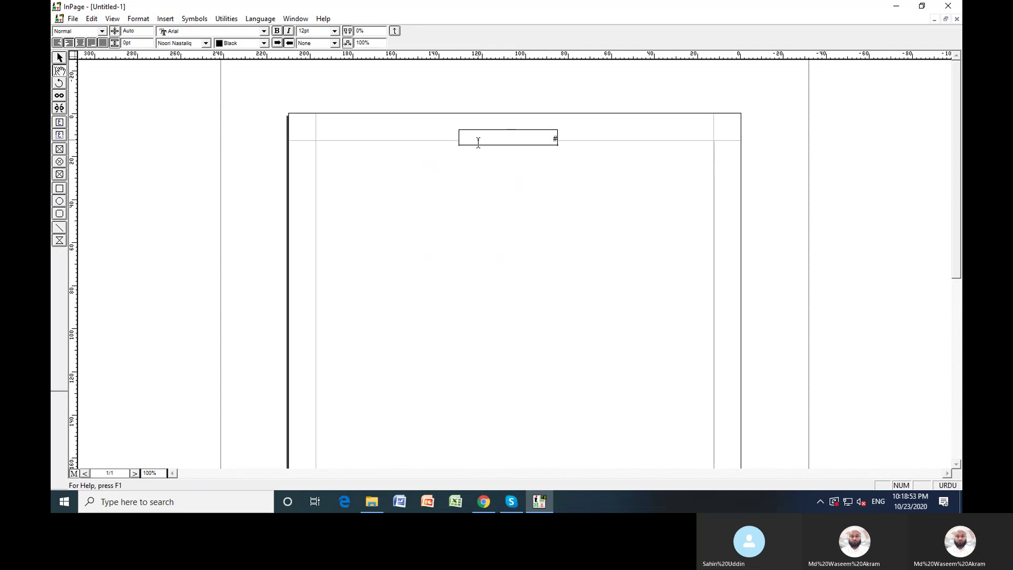
Step: Set the page number placeholder to 14pt and centre it in its text box
key(ctrl+2)
drag(507, 93, 533, 89)
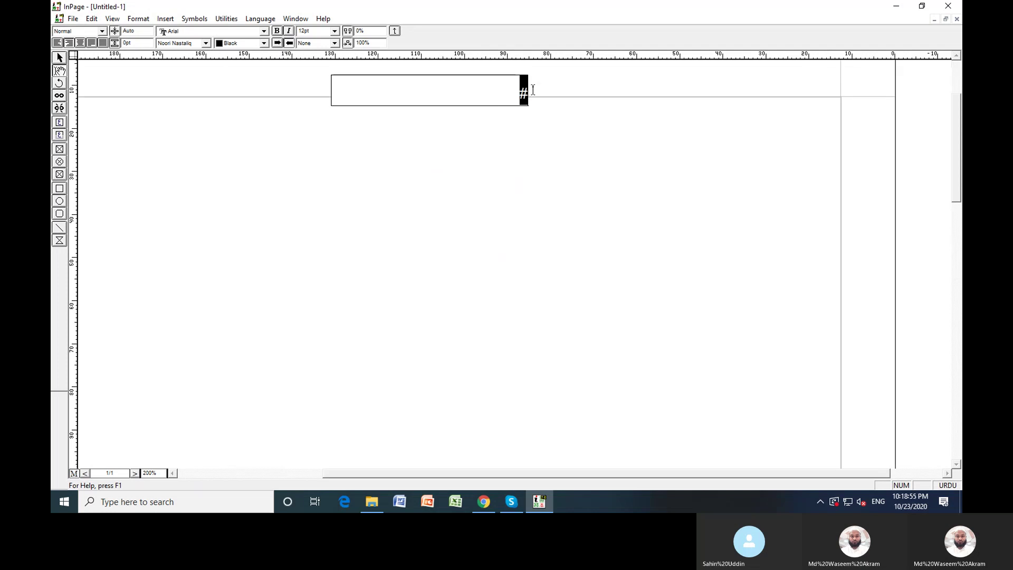
click(334, 31)
click(324, 59)
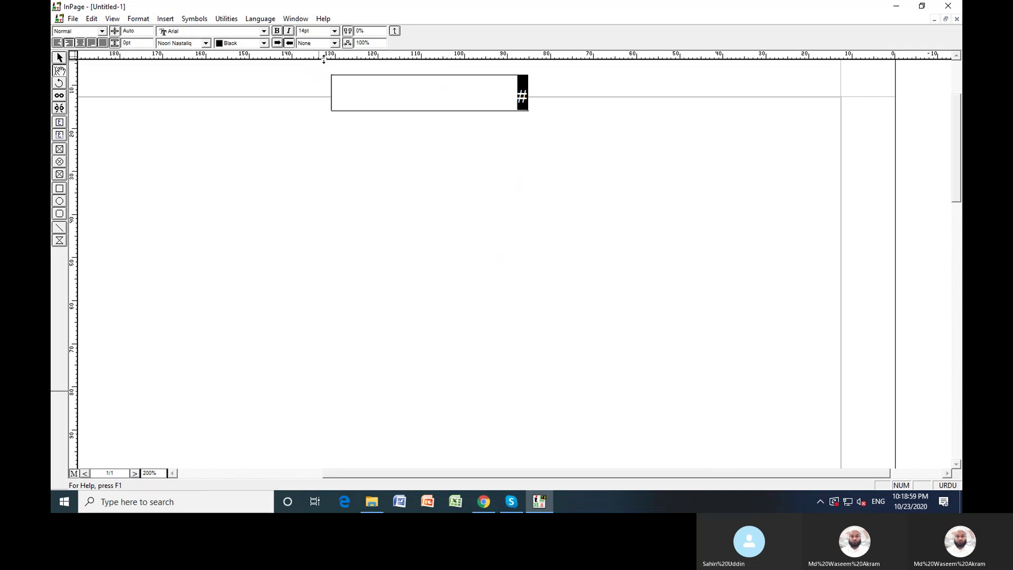
click(81, 43)
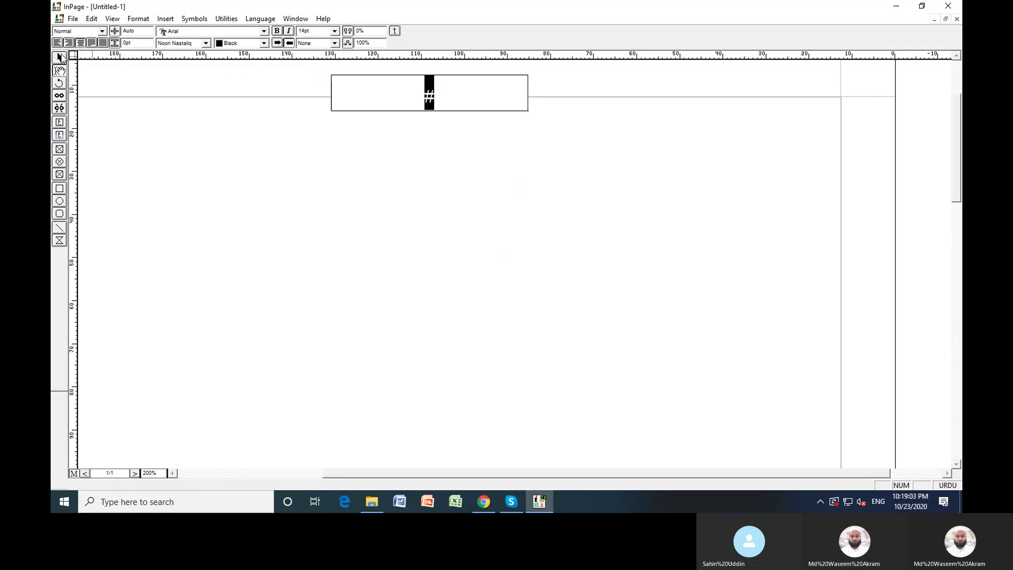
Step: Move the page number text box up so it sits above the top margin guide, and return from the master page to the document page
click(60, 58)
drag(381, 85, 384, 72)
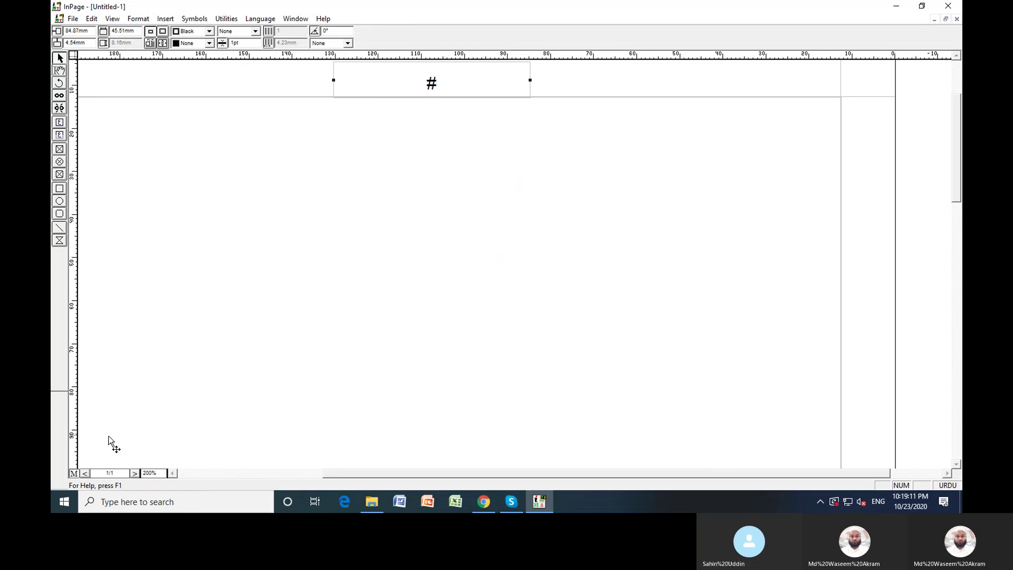
click(74, 474)
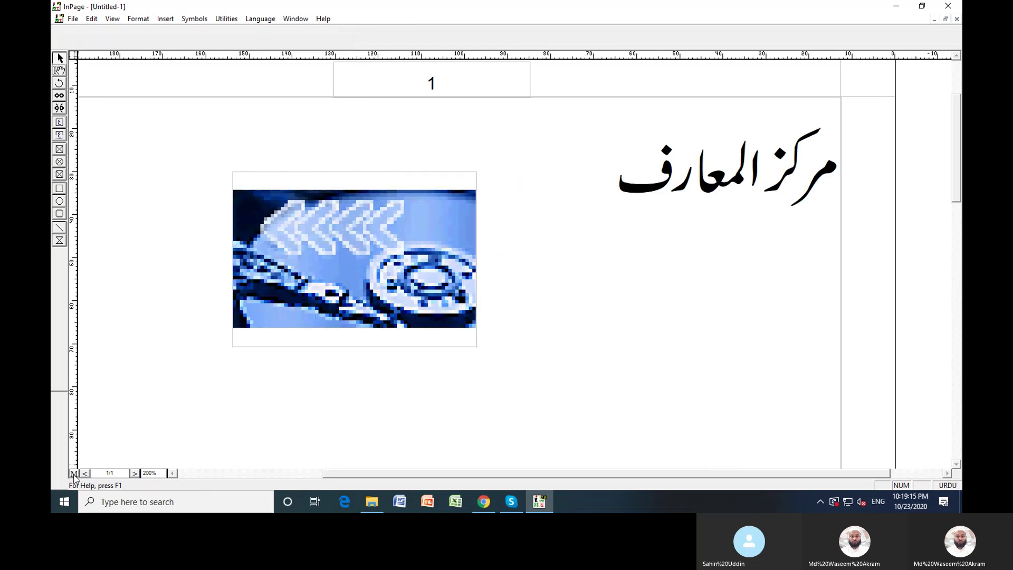
Step: Set the page number style to Urdu Number in the Document Preferences and apply it
click(443, 93)
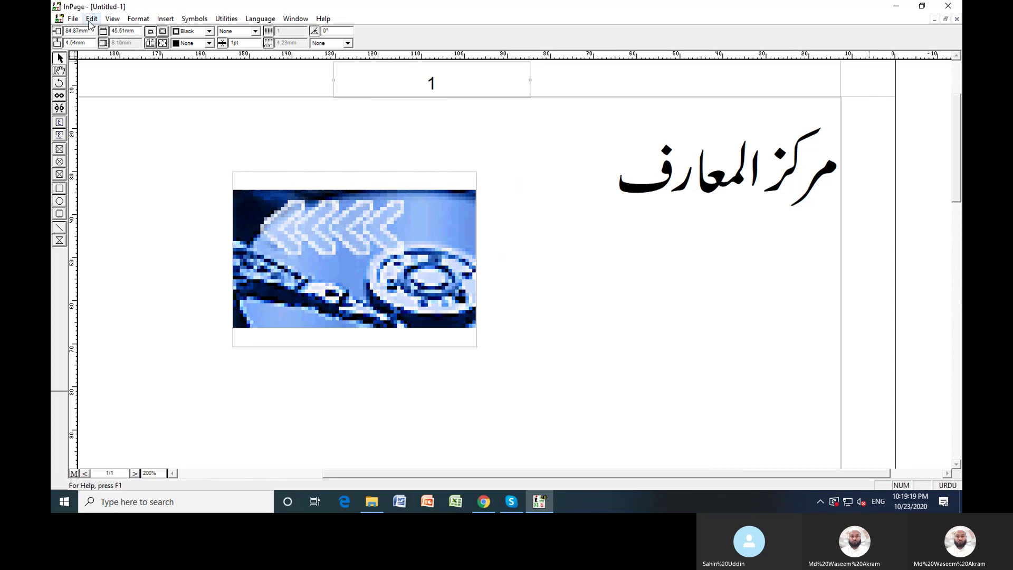
click(92, 19)
mouse_move(121, 237)
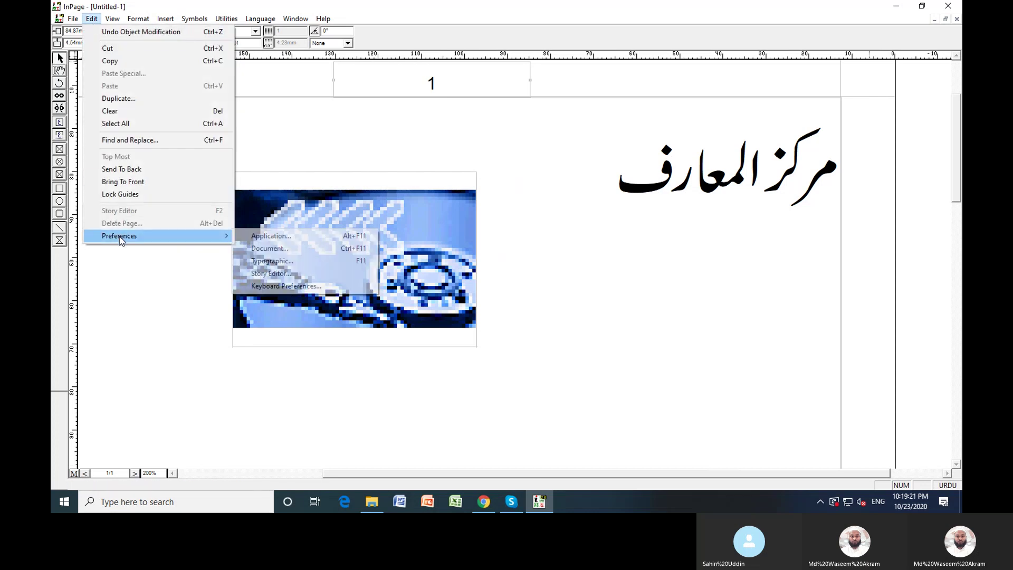
click(252, 246)
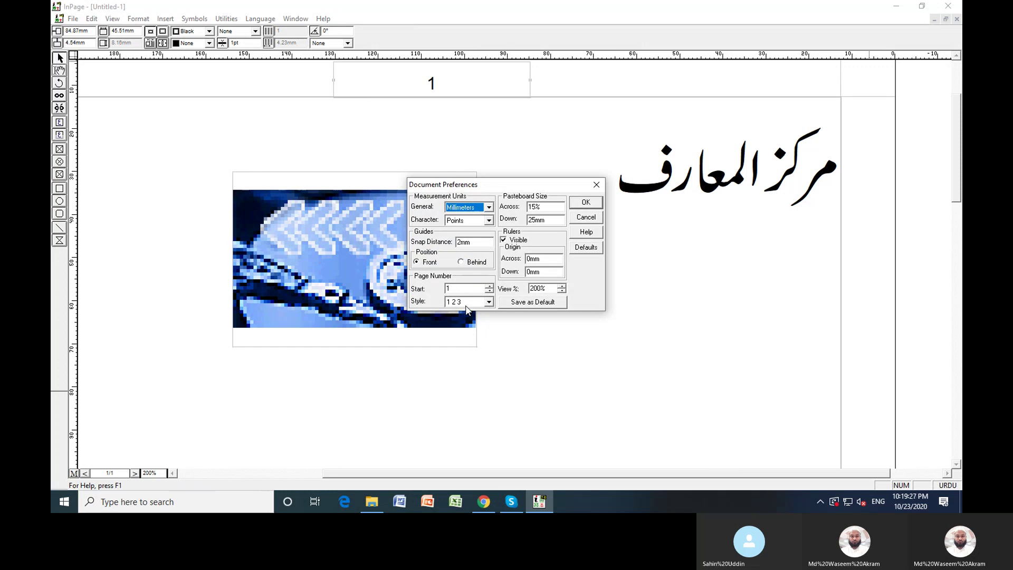
click(490, 304)
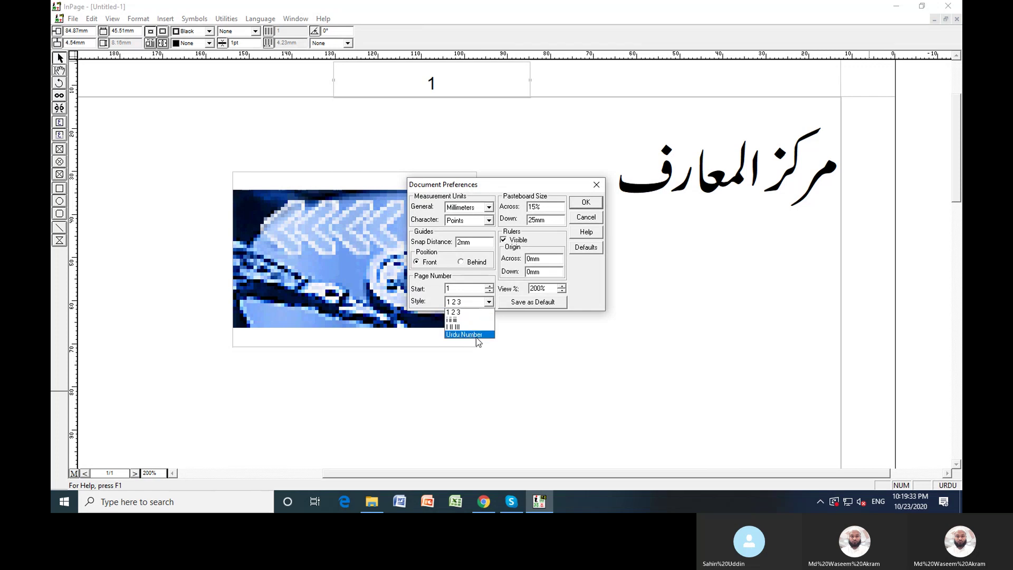
click(482, 335)
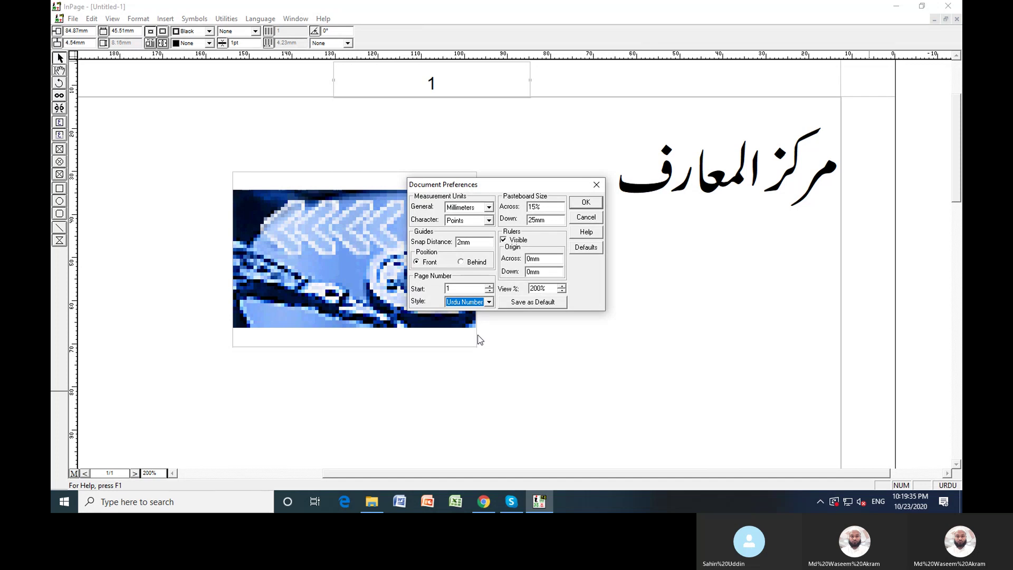
click(595, 204)
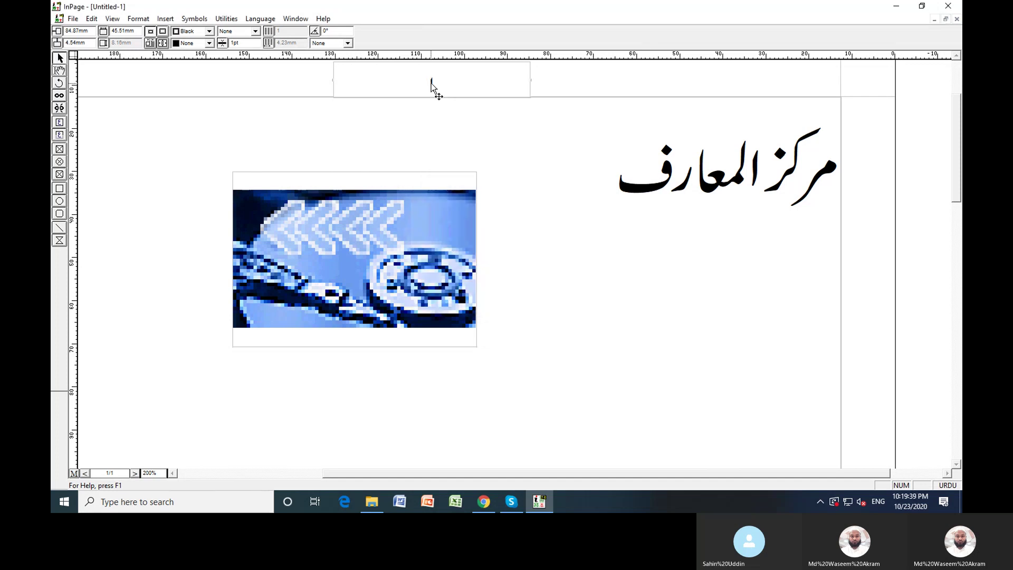
Step: Review the Document Preferences again and accept them without changing any setting
click(89, 20)
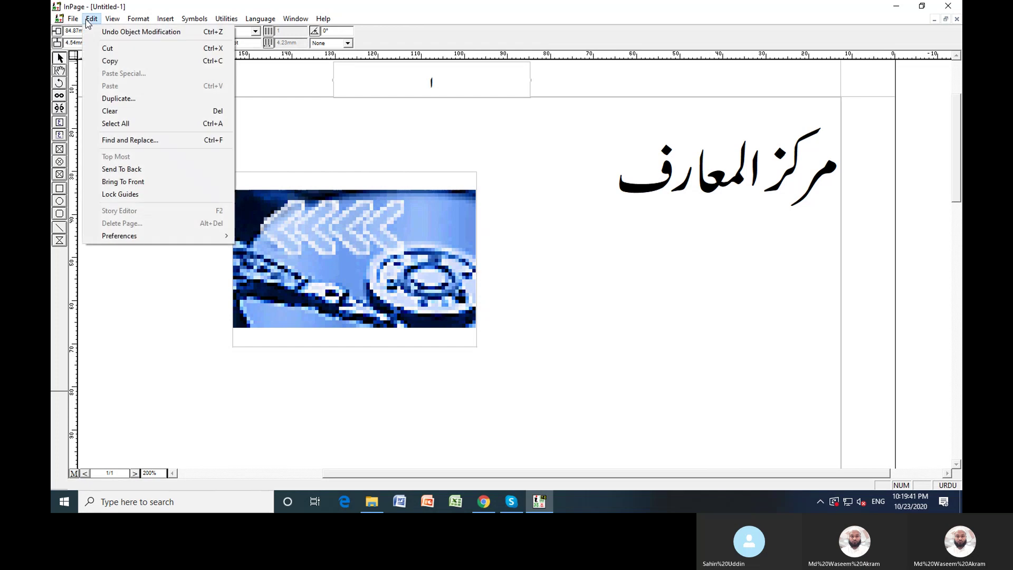
mouse_move(127, 236)
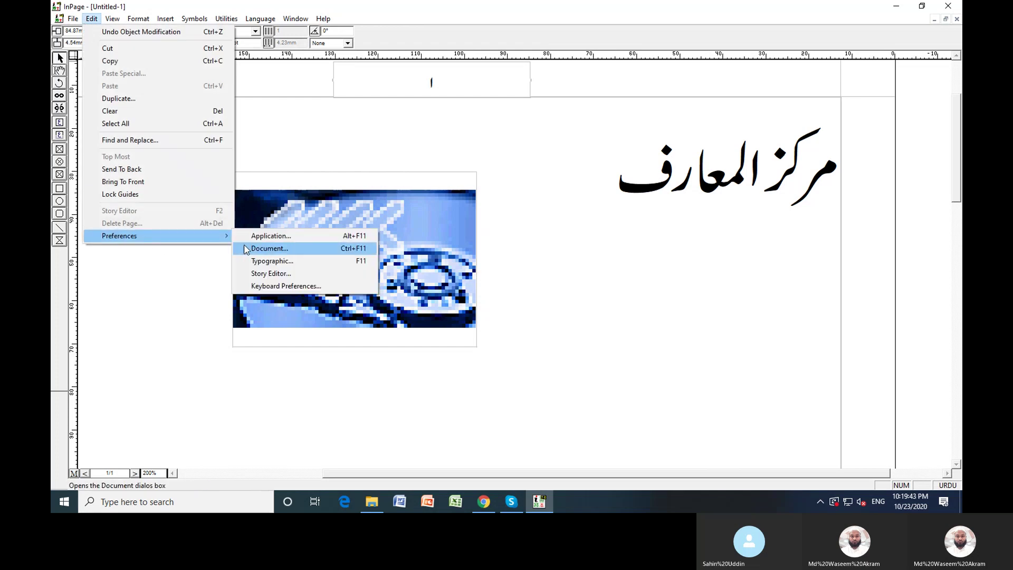
click(276, 249)
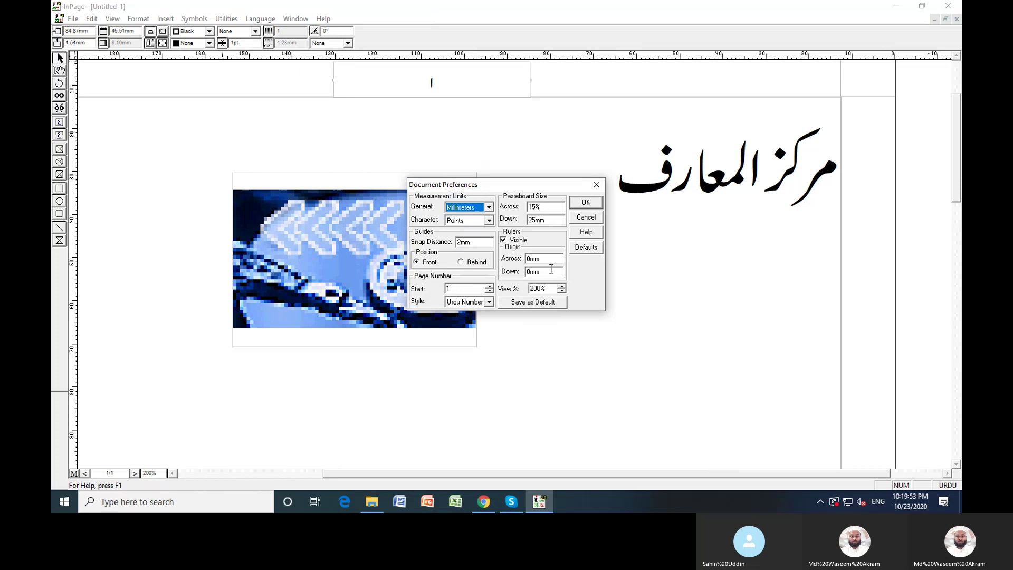
click(587, 202)
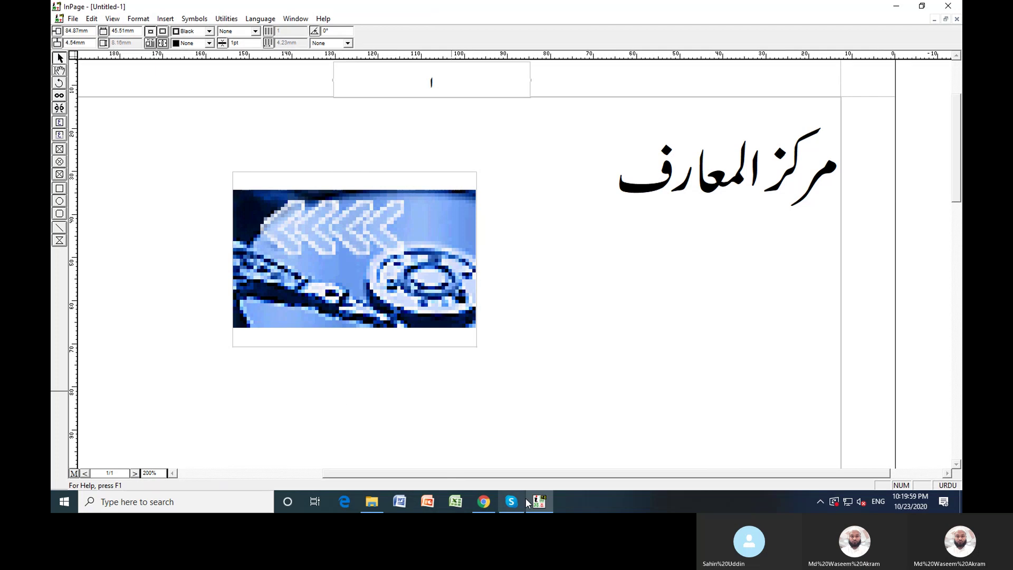
Step: Switch to Google Chrome to show the Eastern Crescent YouTube channel with its uploaded InPage lessons
click(552, 505)
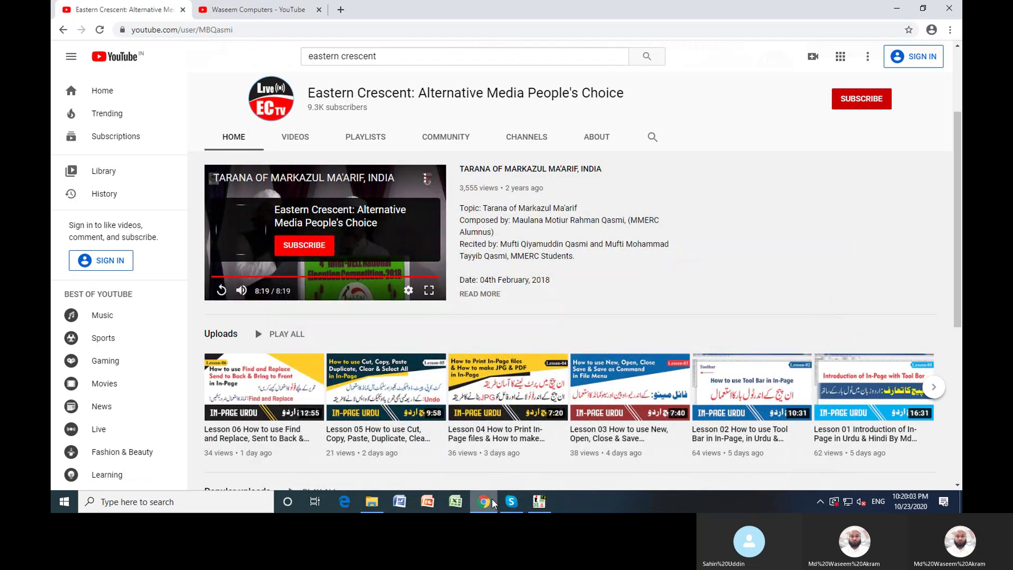
mouse_move(493, 503)
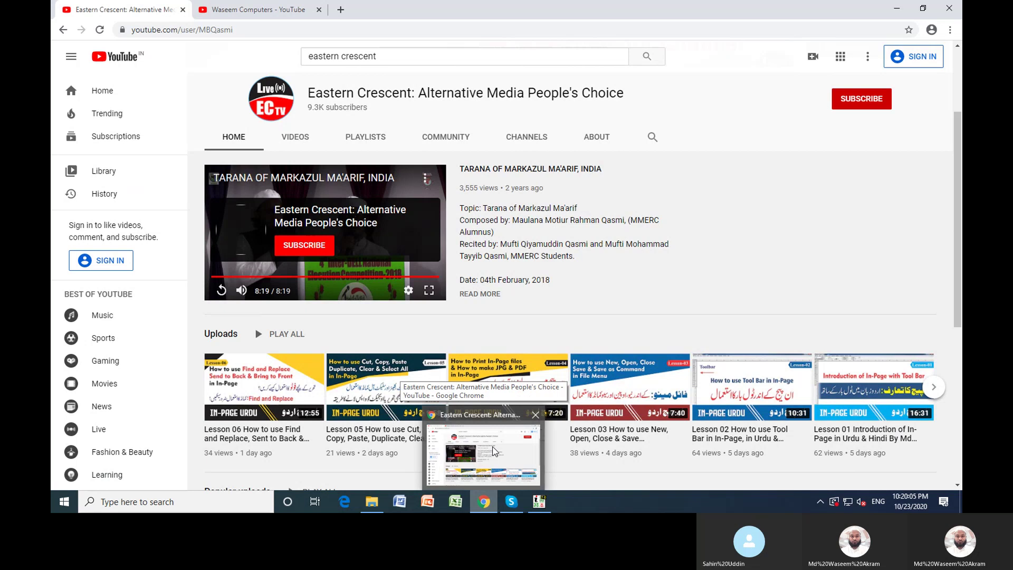